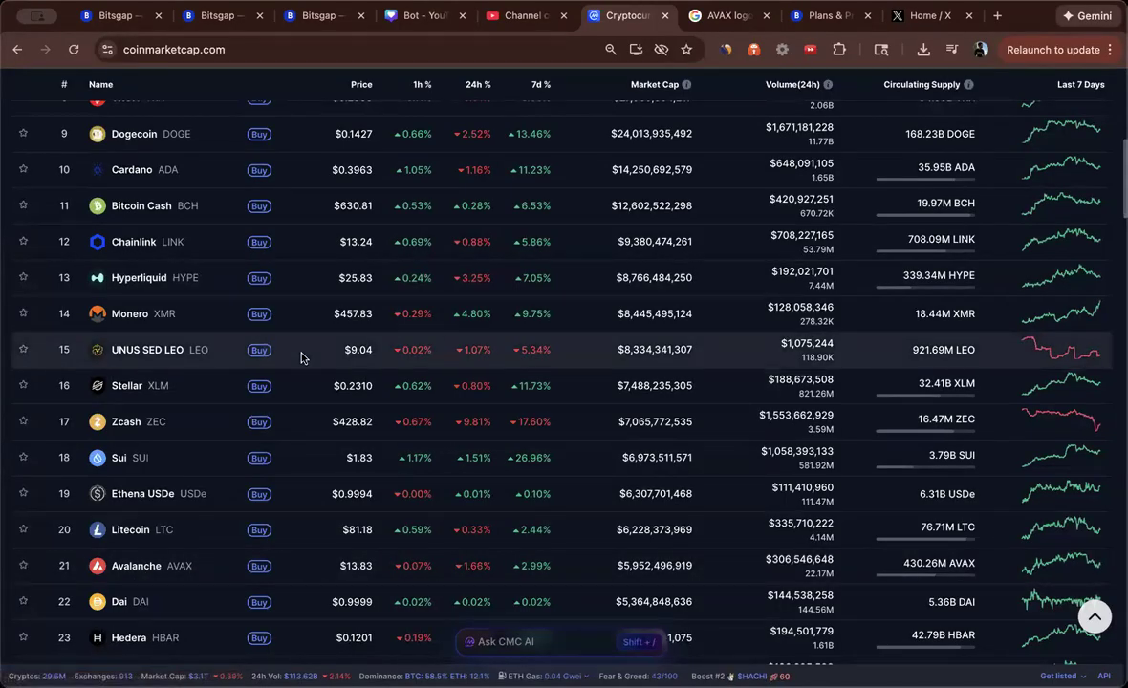
- Open the Avalanche (AVAX) coin page from the CoinMarketCap ranking
click(142, 567)
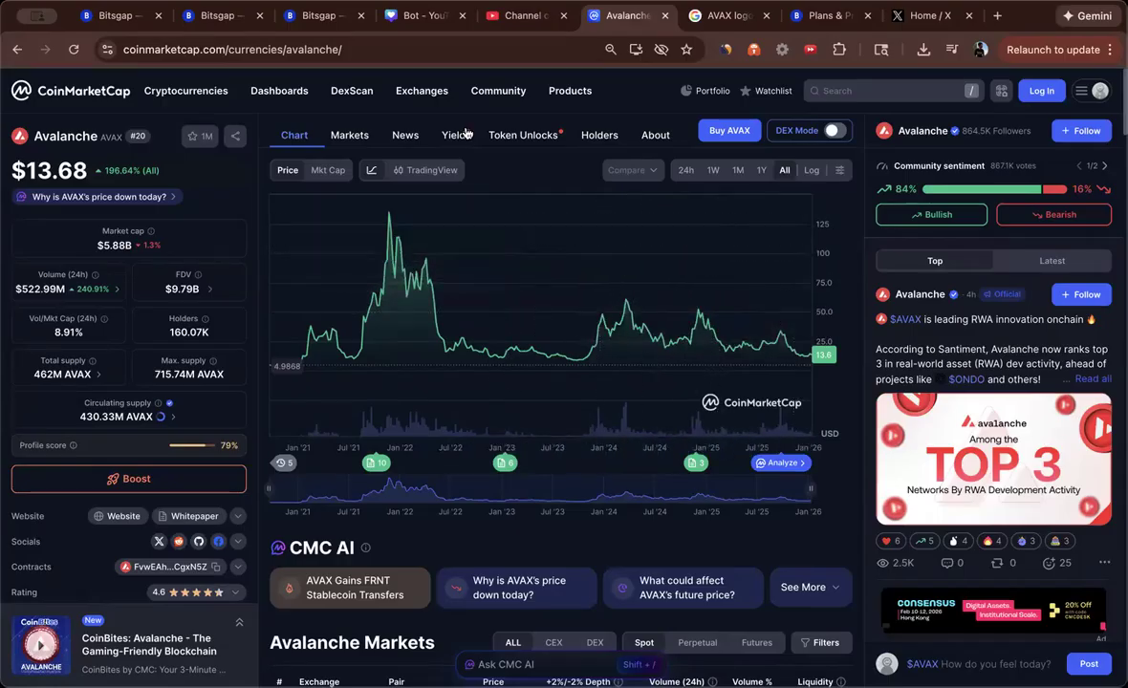
- Switch to the Bitsgap AVAX/USD backtests and examine the chart of trades in the one with the 0.12 % trading fee
click(217, 21)
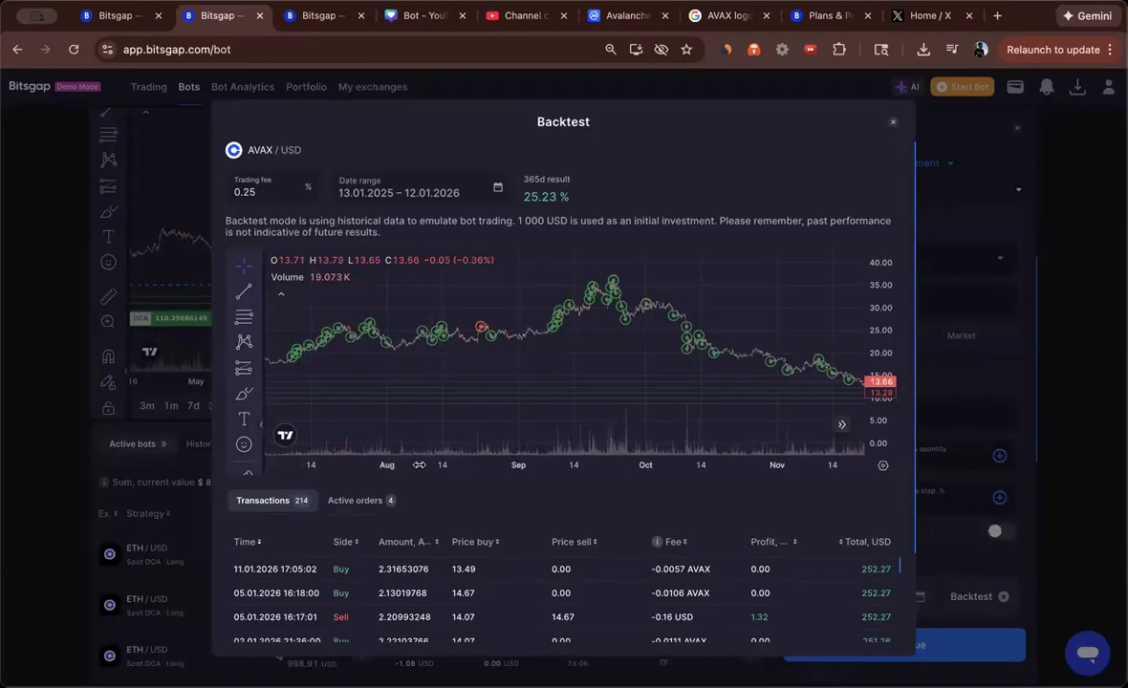
click(322, 19)
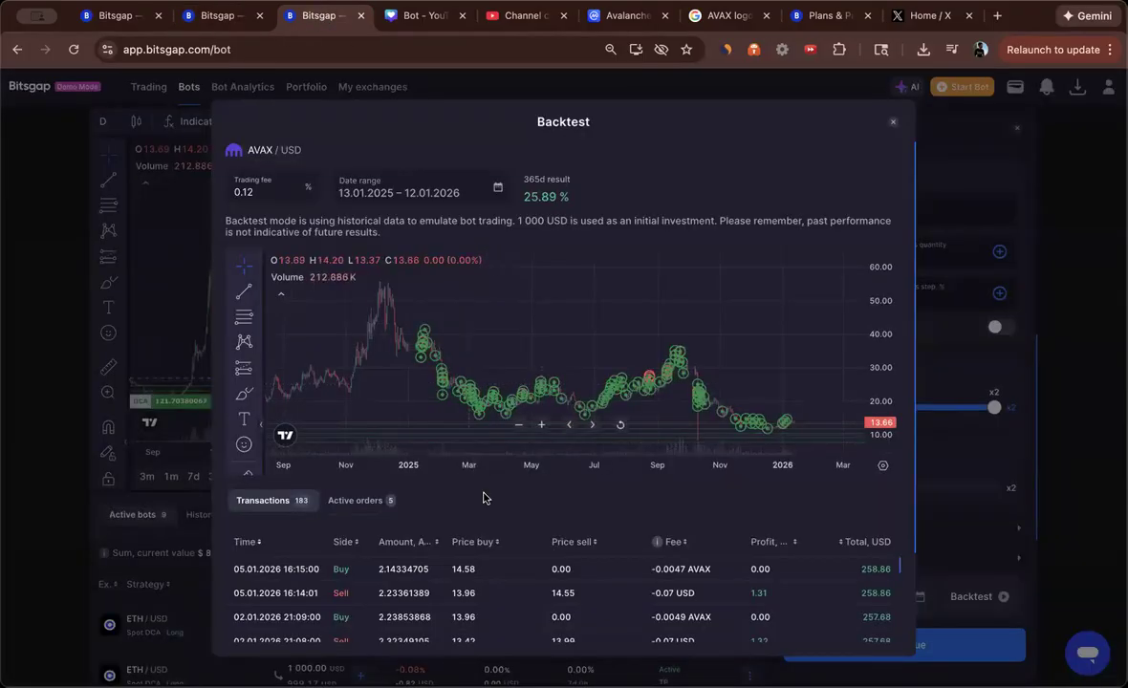
drag(462, 464, 442, 461)
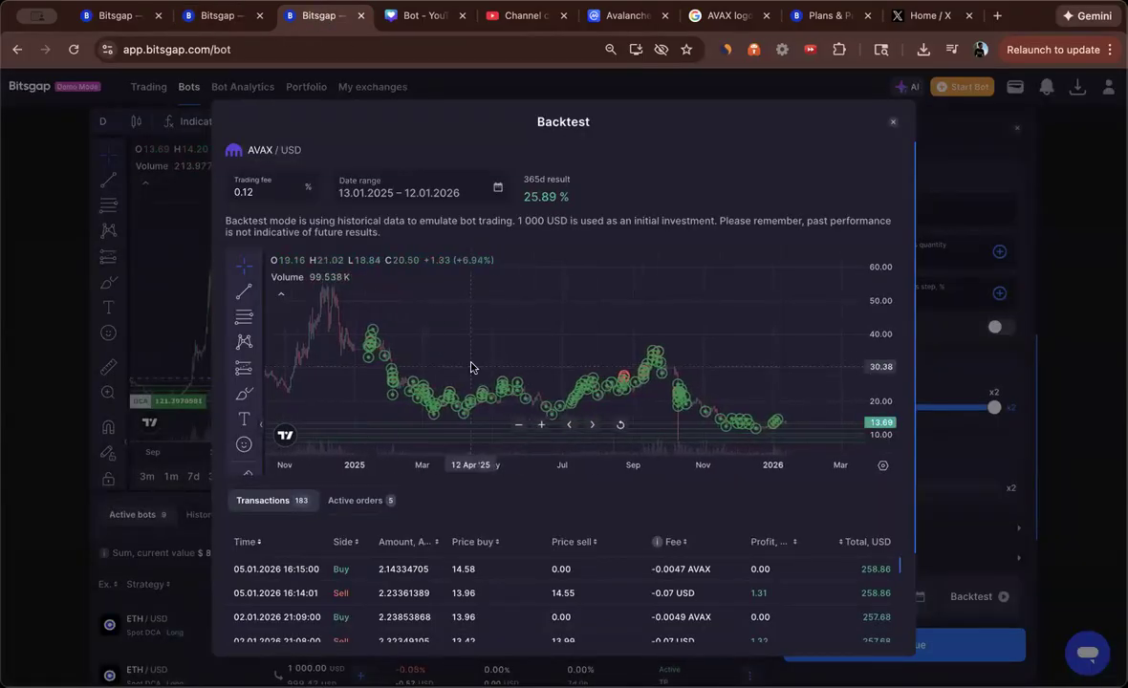
drag(530, 339, 517, 309)
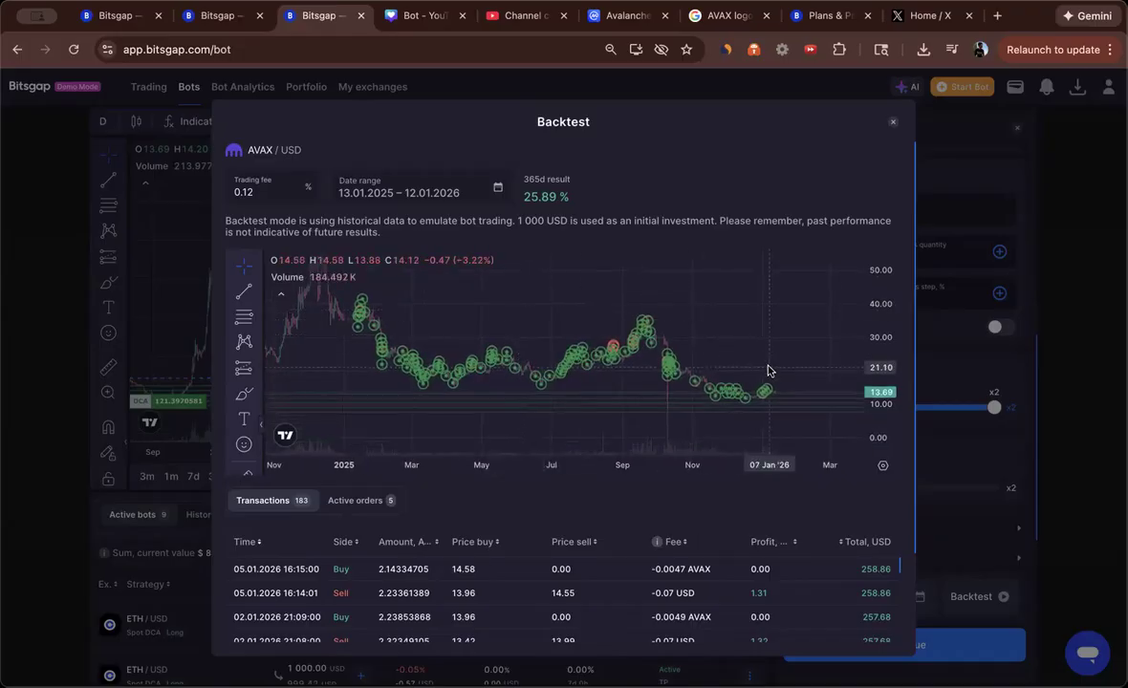
drag(670, 461, 644, 460)
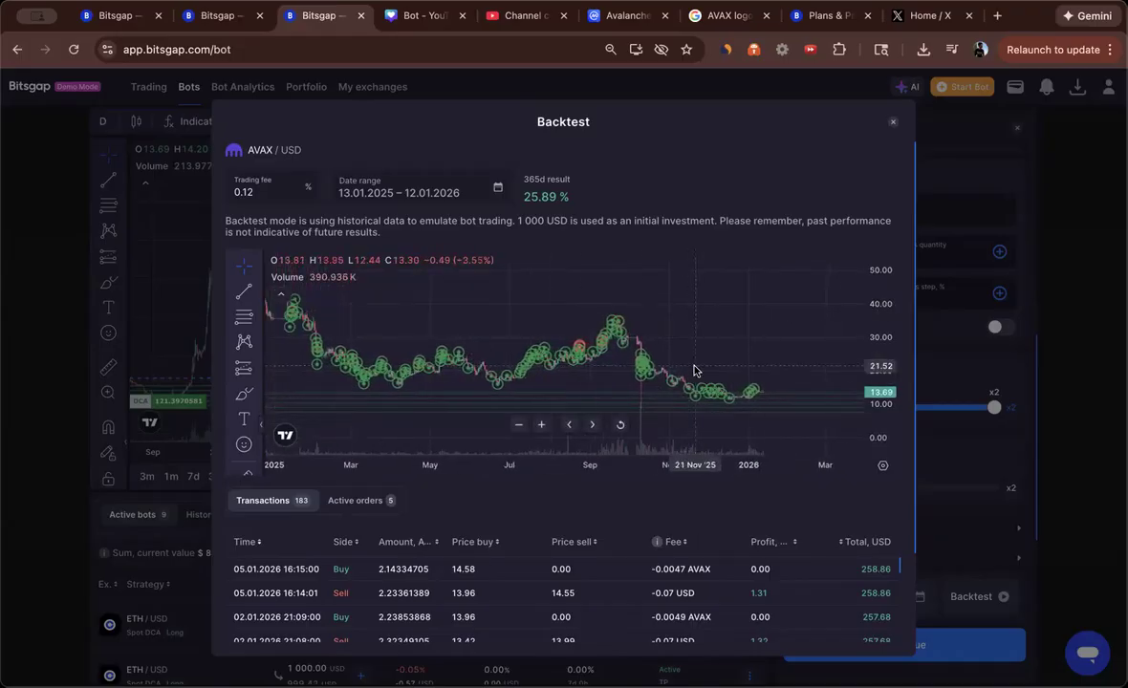
drag(714, 334, 790, 343)
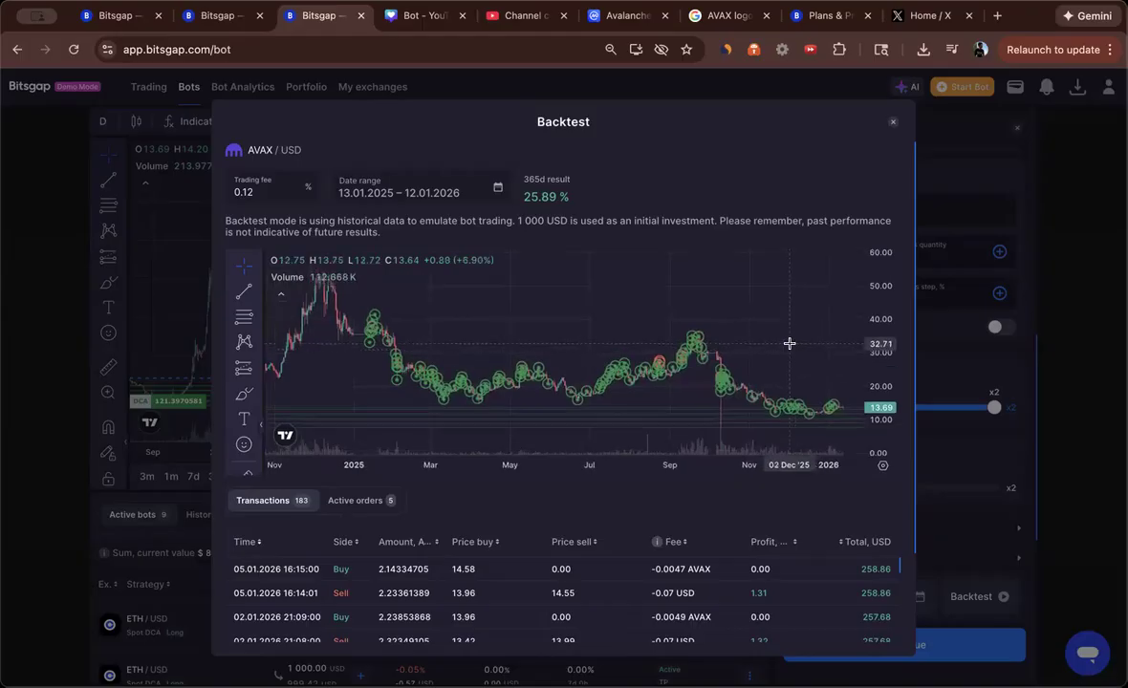
- Compare the one-year AVAX/USD backtest using the 0.25 % trading fee with the one using the 0.12 % fee
click(219, 17)
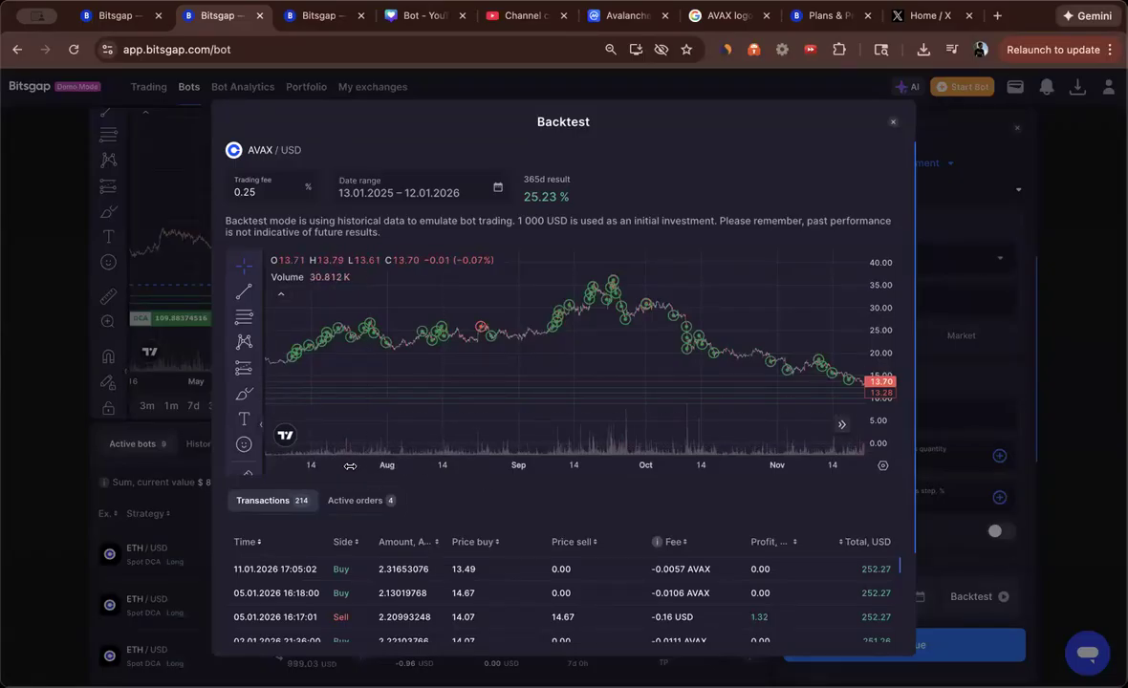
scroll(482, 425, left, 4)
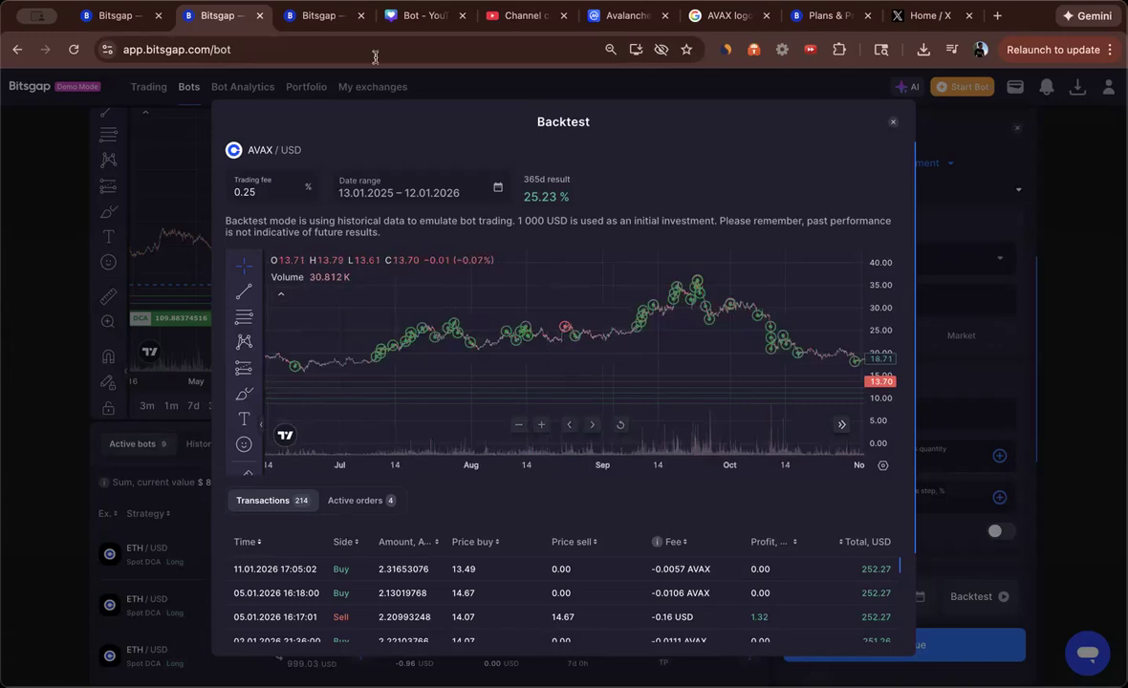
click(307, 17)
drag(470, 466, 424, 461)
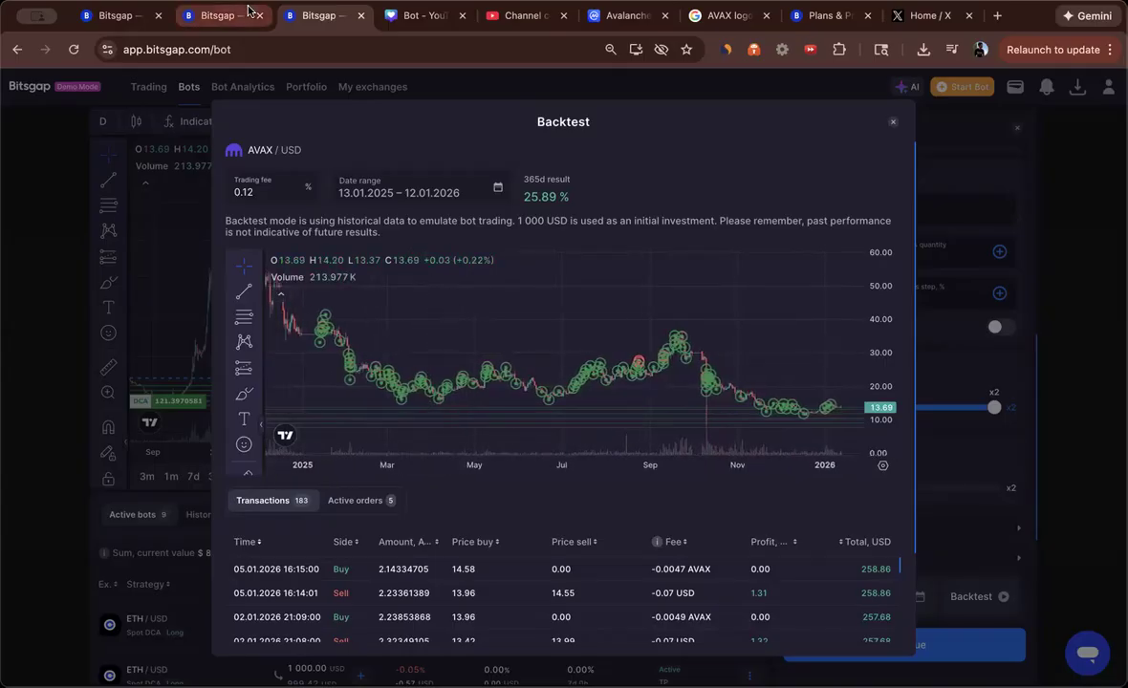
click(218, 16)
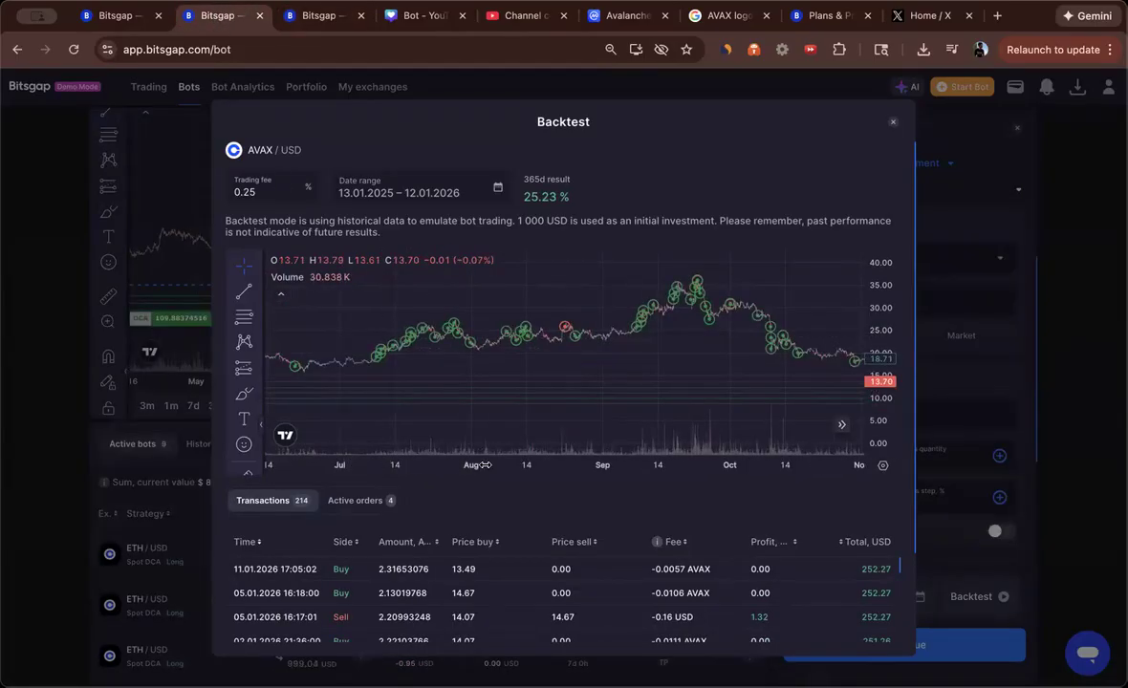
click(320, 15)
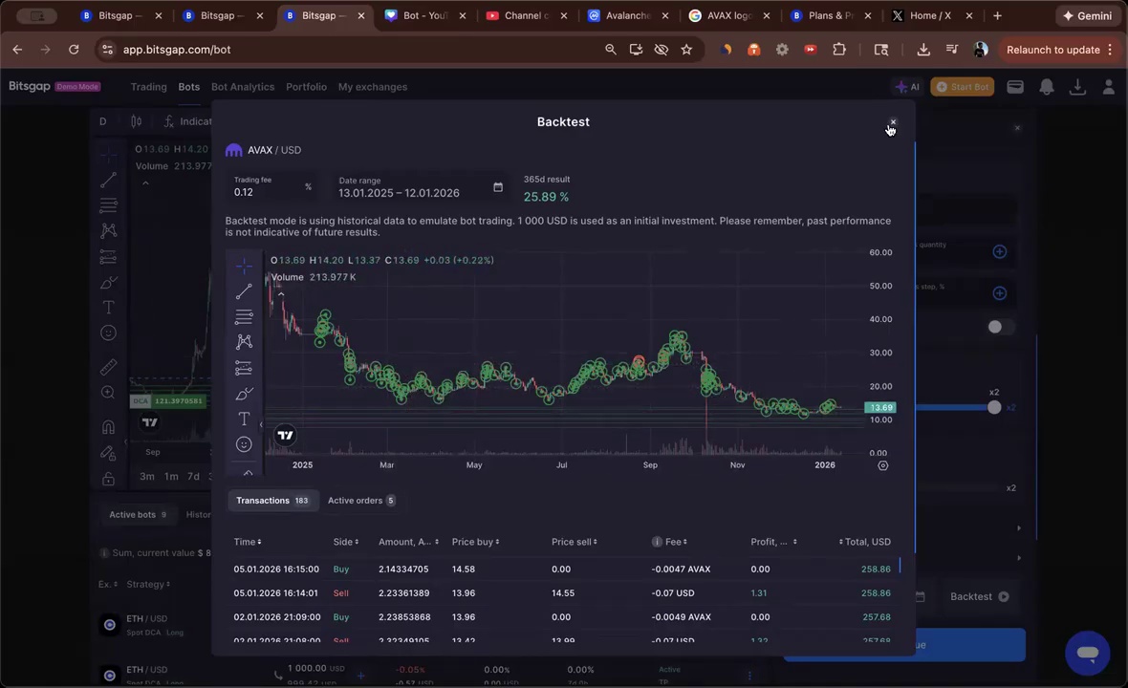
click(214, 20)
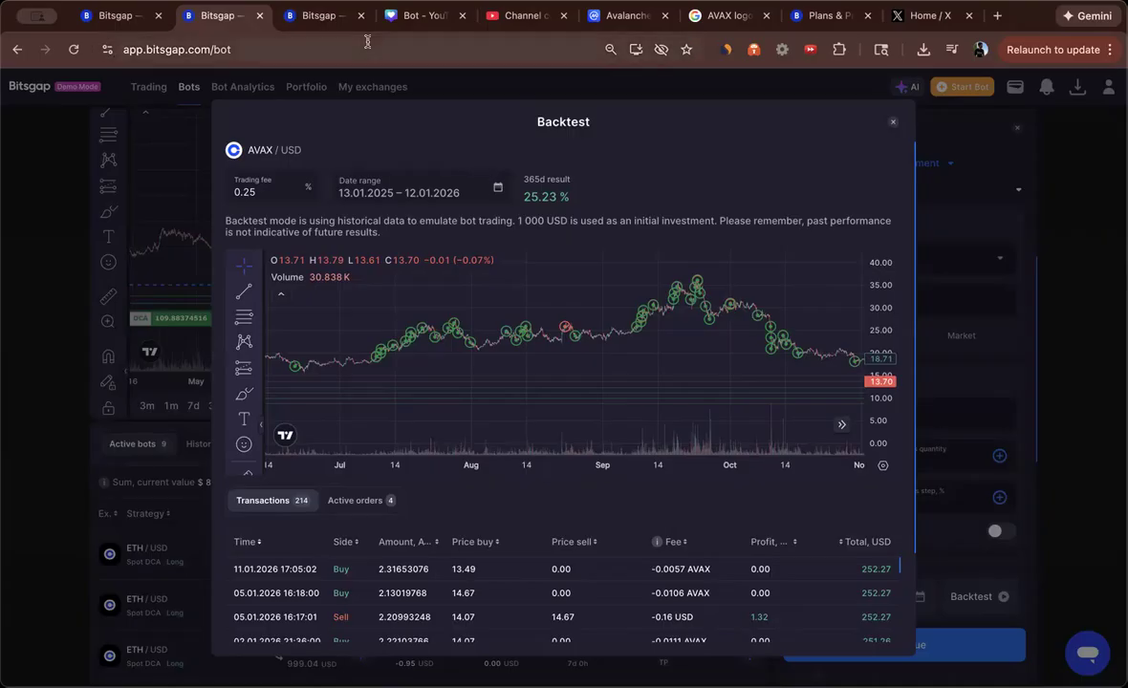
click(313, 17)
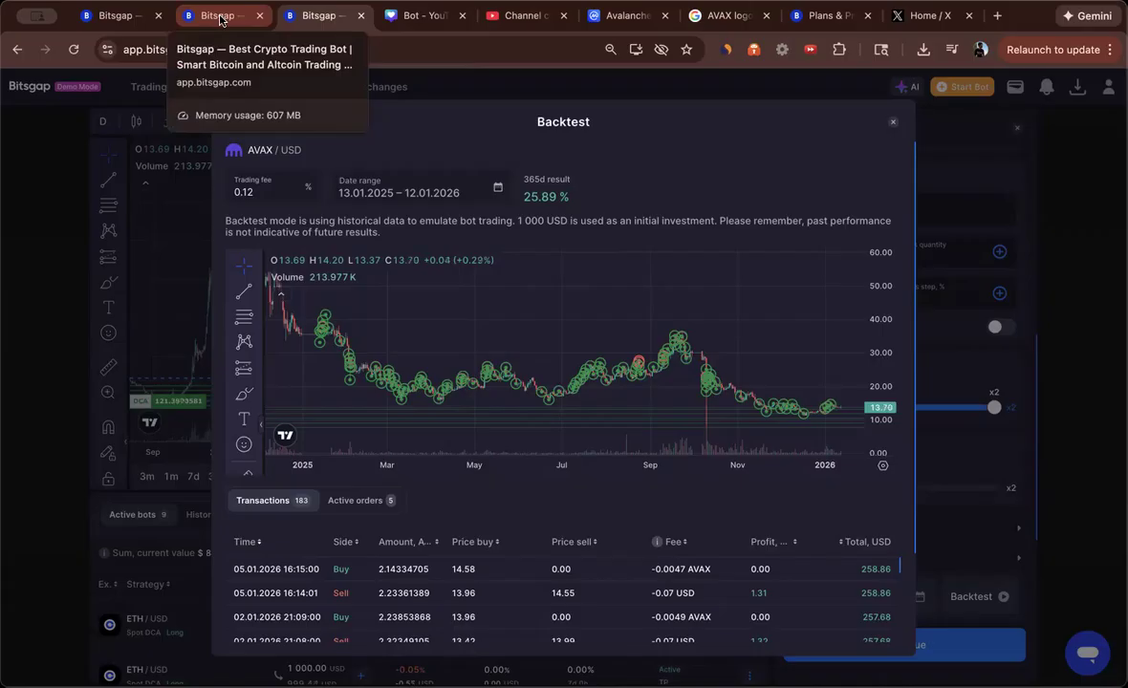
click(221, 17)
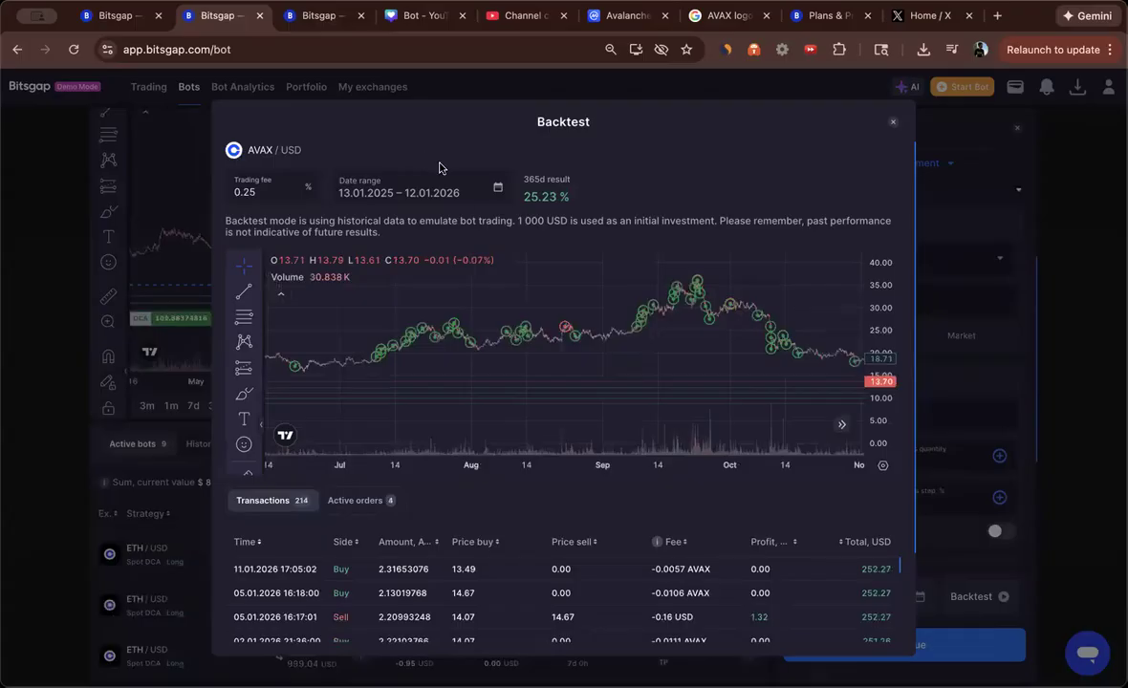
click(330, 22)
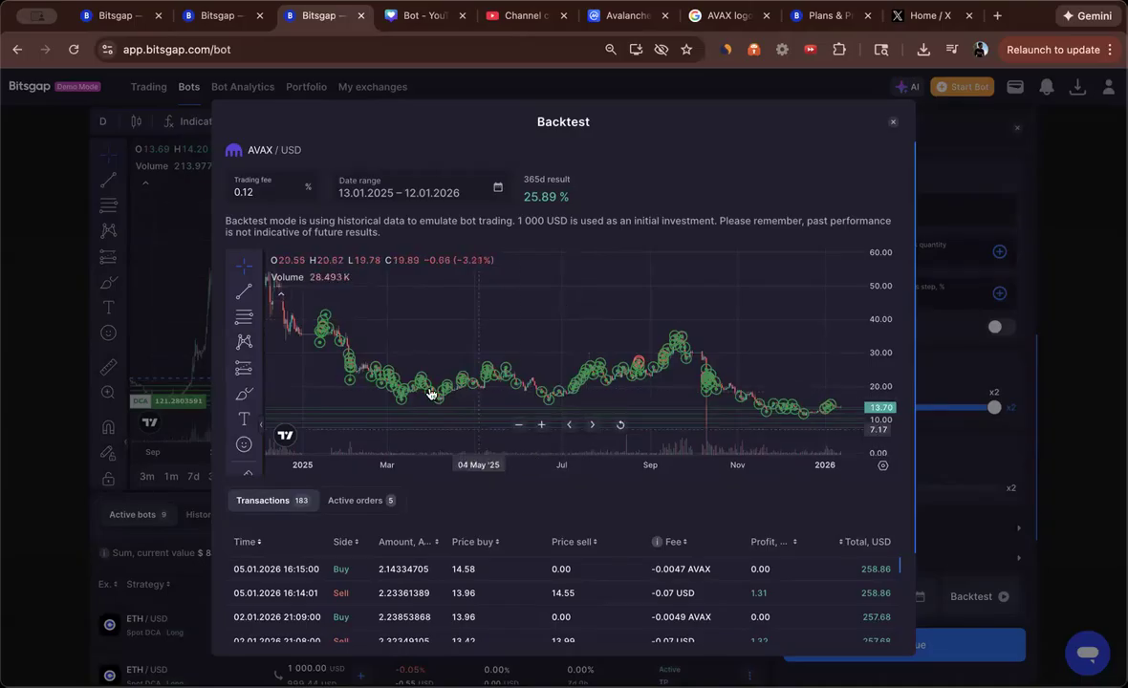
- Draw a Price Range measurement on the 0.12 % fee backtest chart at 13 Jan '25, from about 33.34 down to about 13.71
click(256, 319)
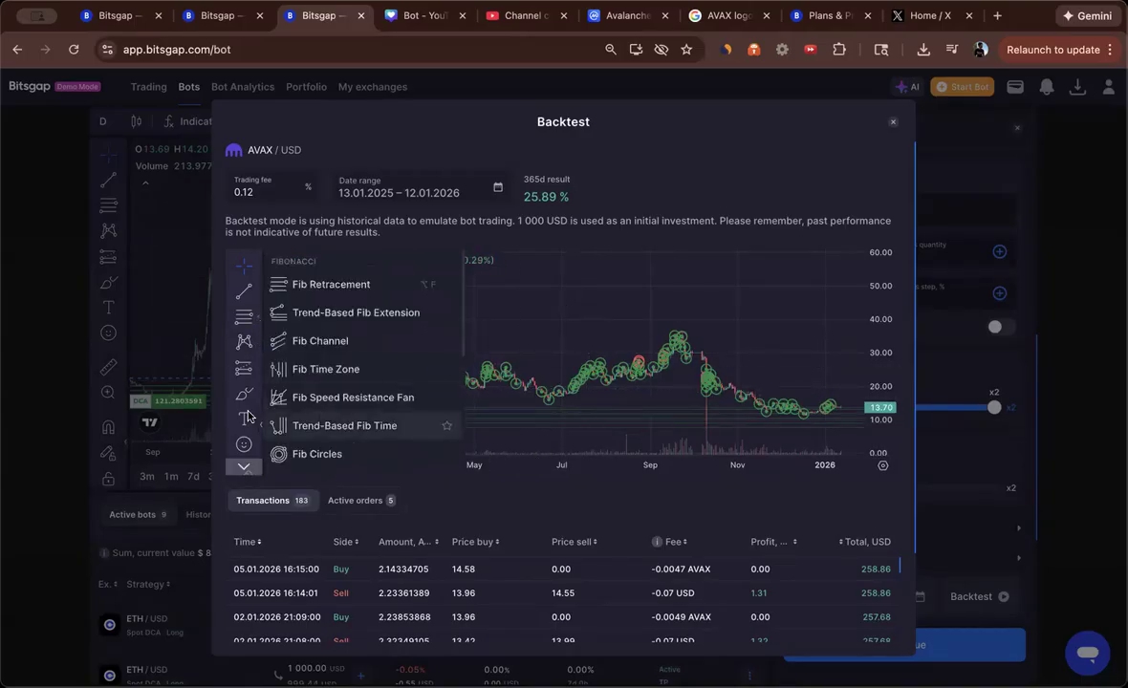
click(255, 378)
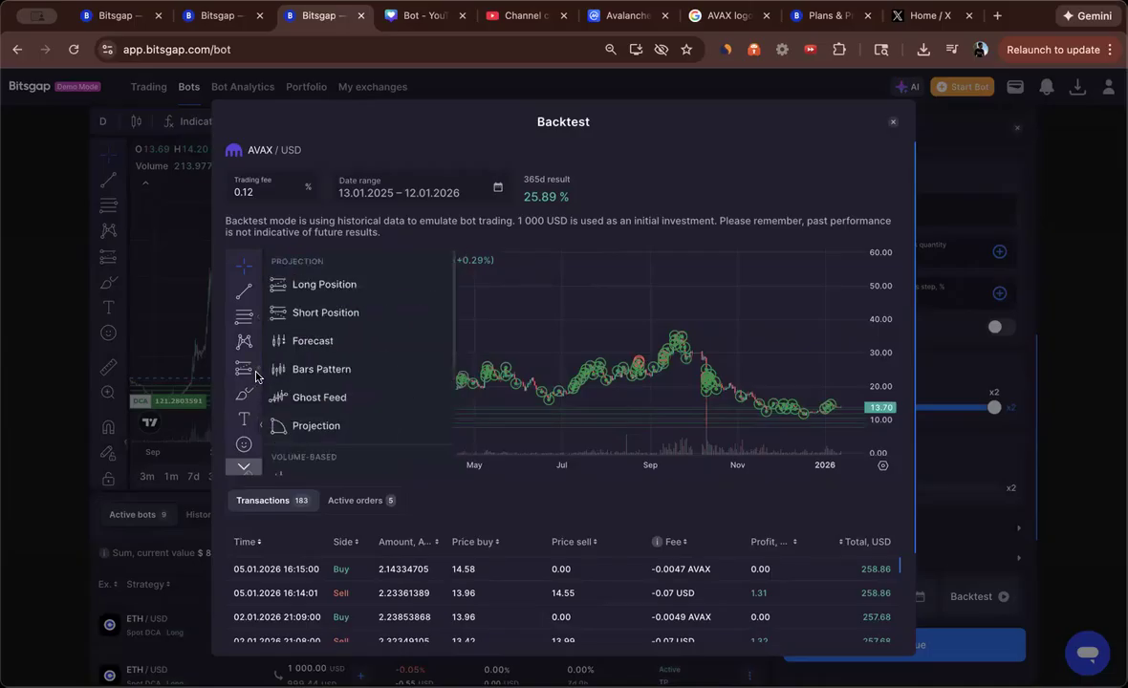
scroll(302, 378, down, 3)
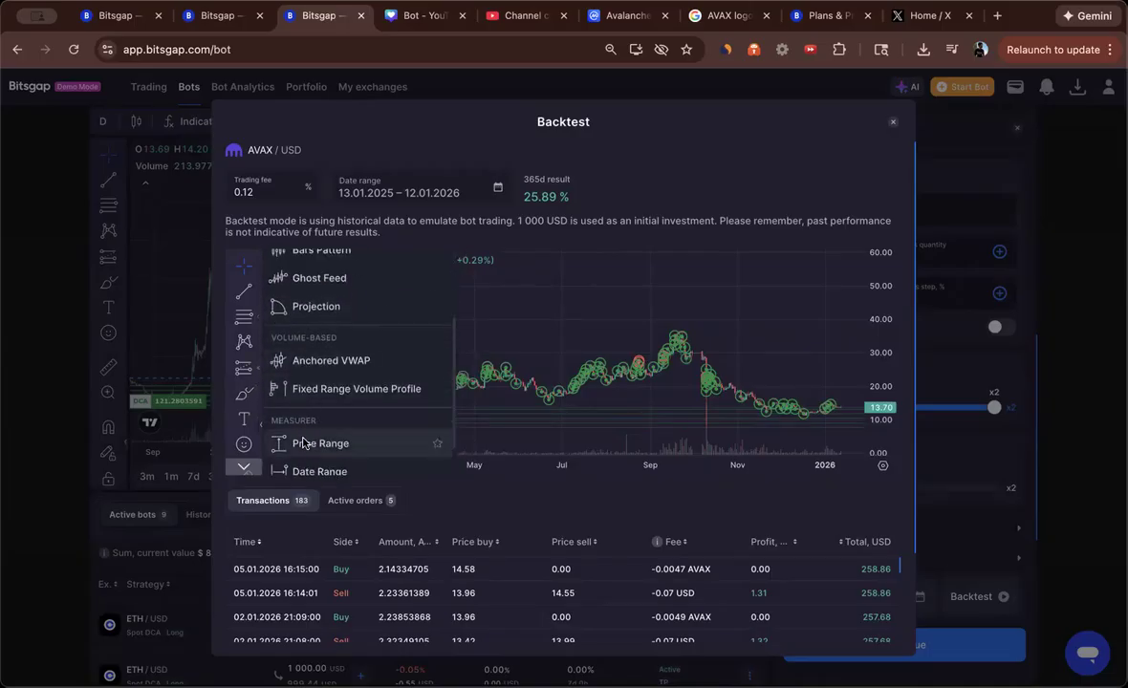
click(303, 442)
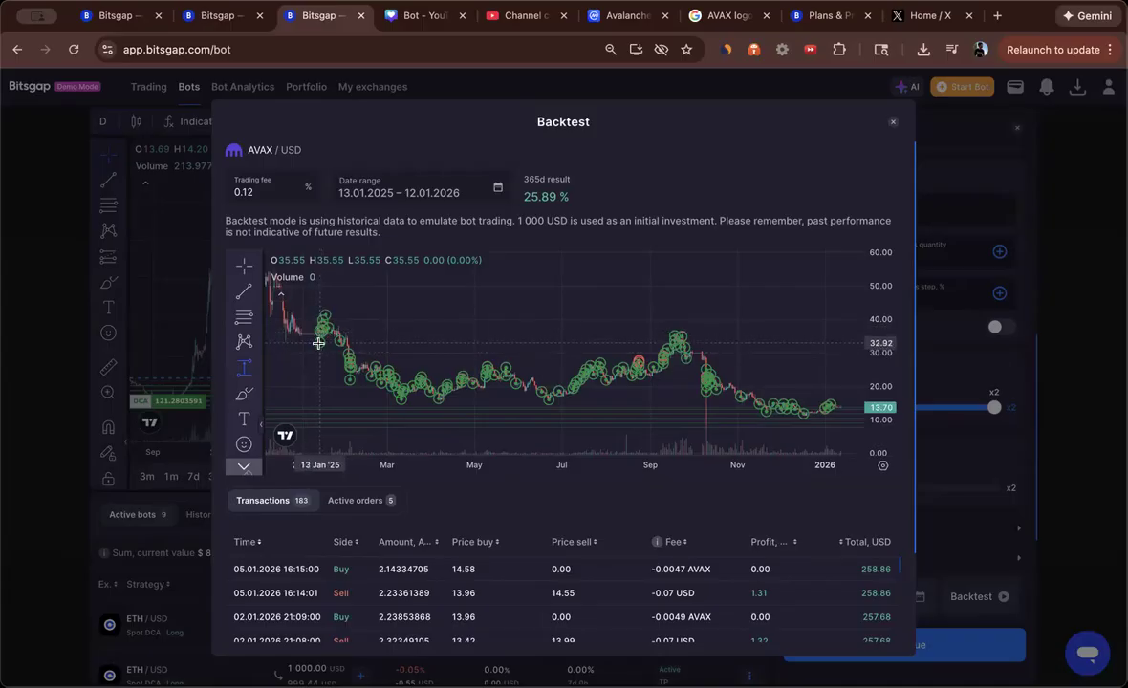
click(319, 341)
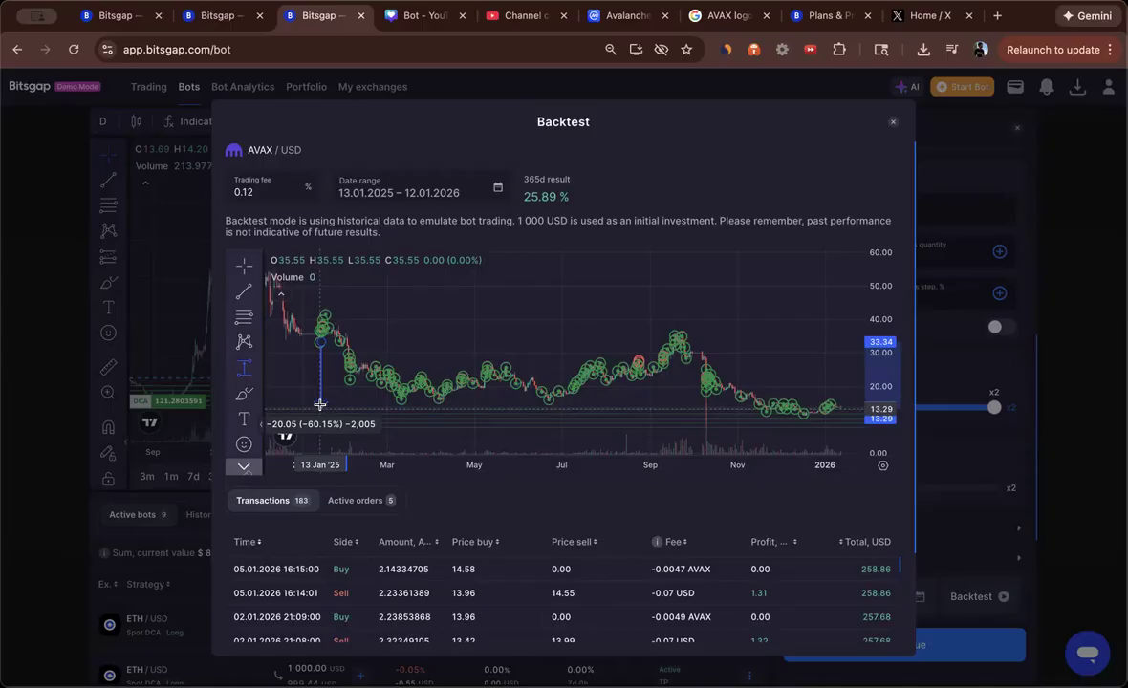
click(319, 407)
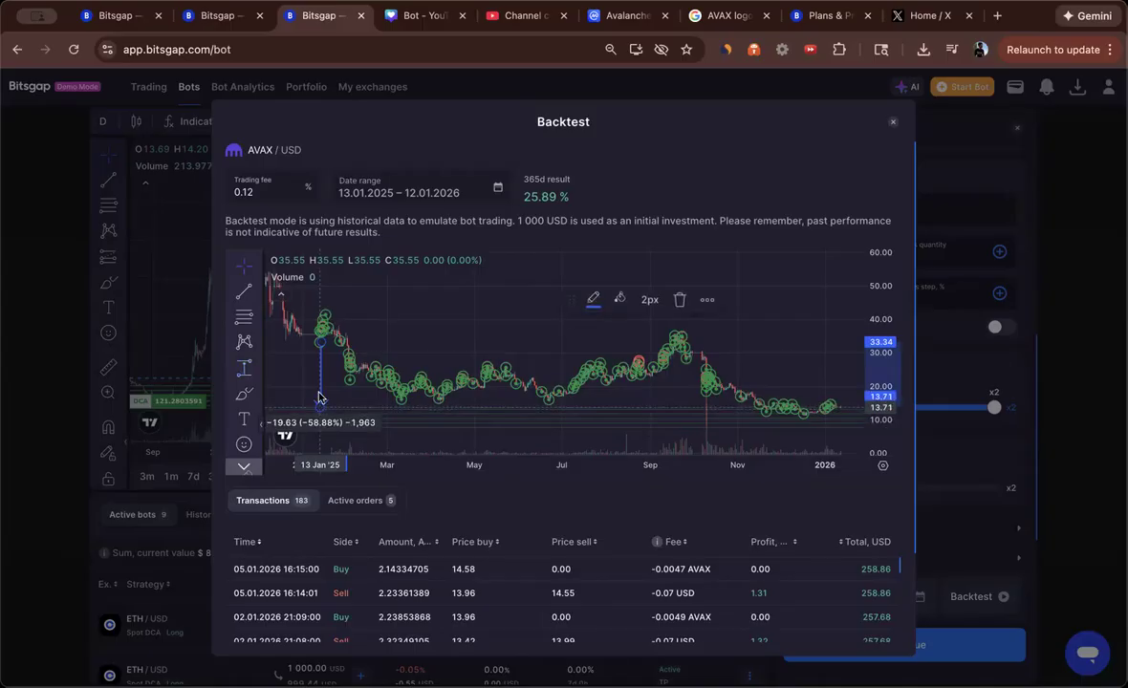
- Raise the upper end of the price range measurement to about 39.25 at 13 Jan '25
drag(320, 342, 319, 322)
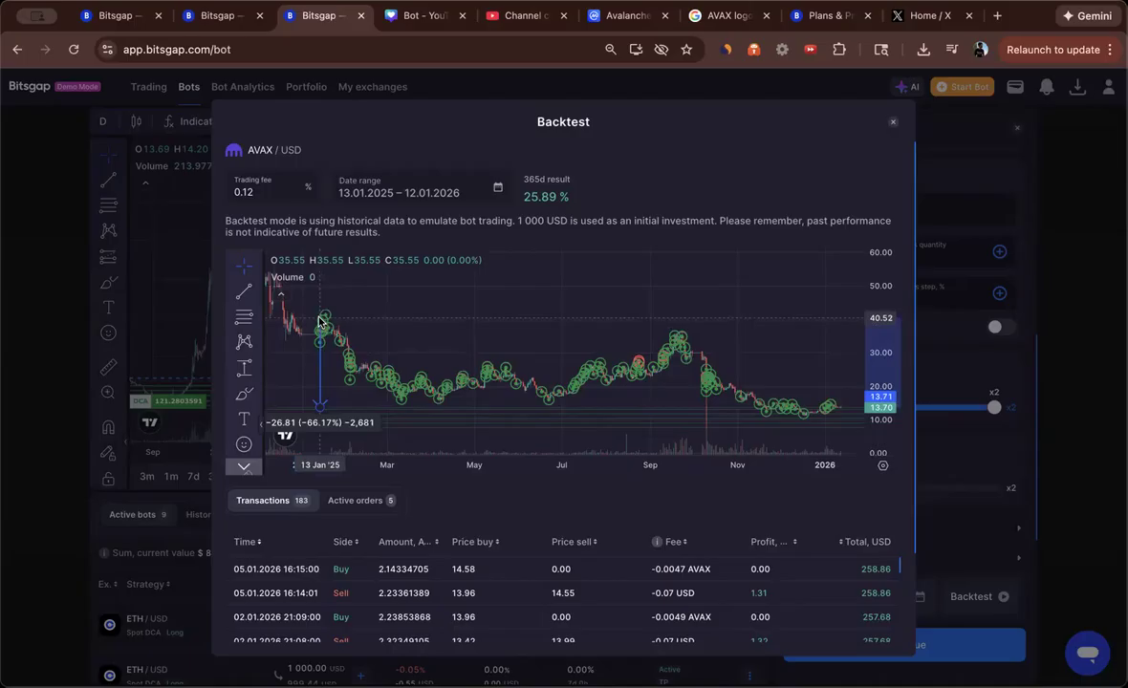
drag(319, 321, 317, 327)
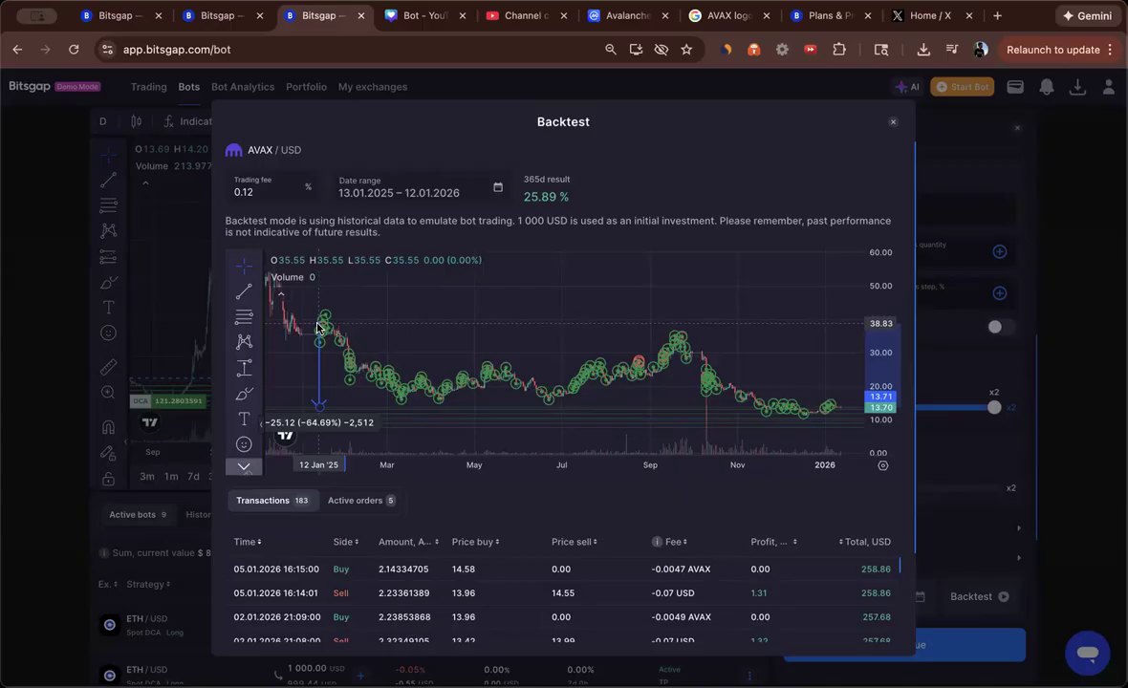
drag(317, 327, 320, 322)
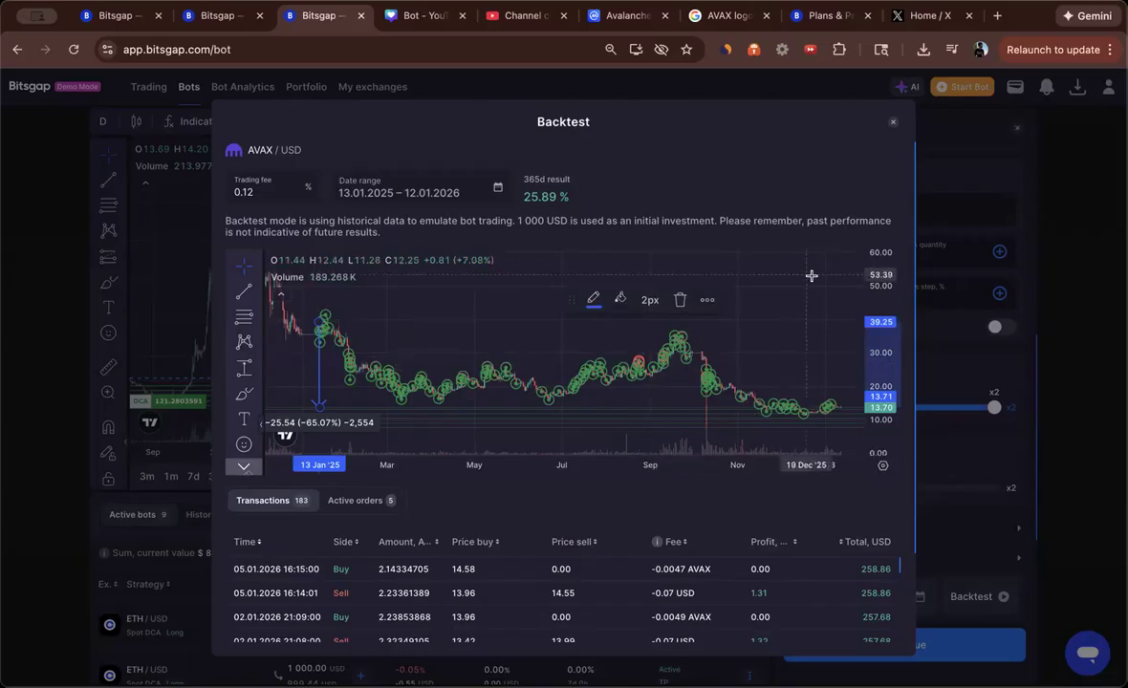
- Examine the backtest chart from the January 2025 starting price through the latest January 2026 trades and the order levels below them
drag(835, 307, 743, 240)
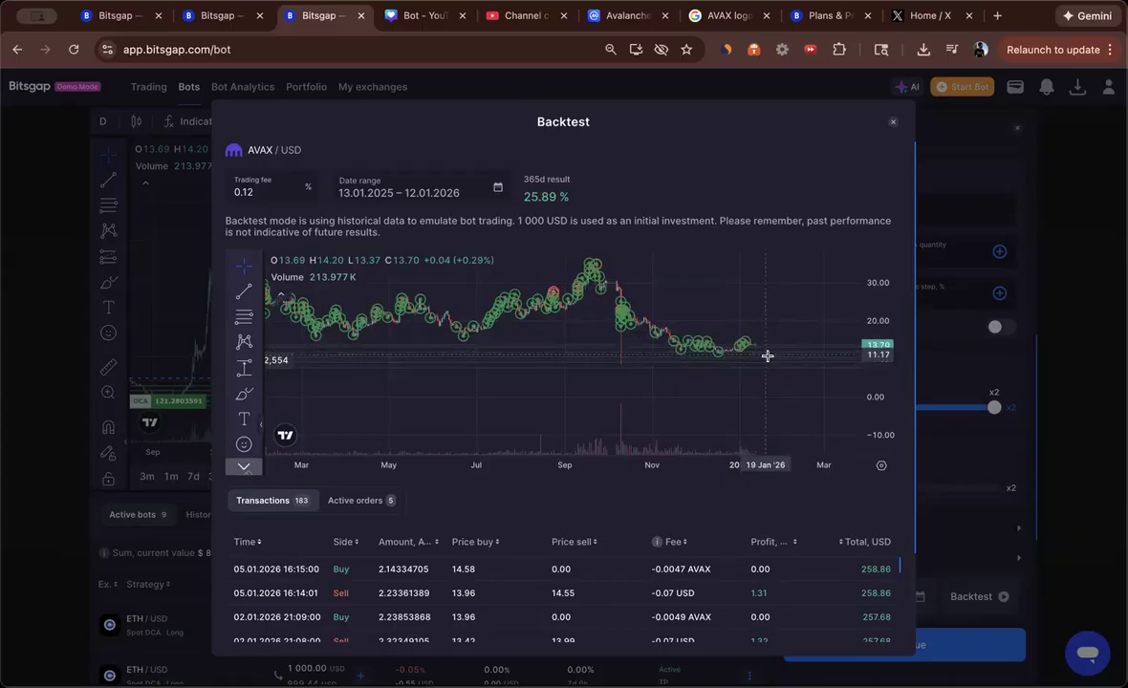
drag(877, 403, 878, 286)
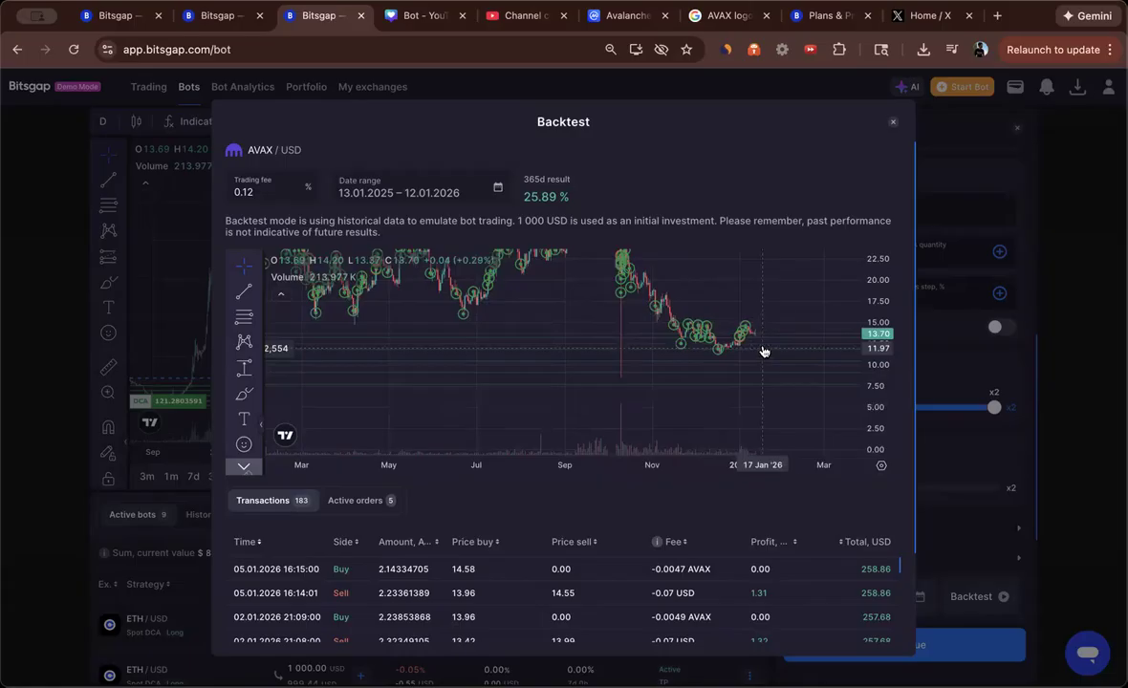
drag(878, 284, 877, 315)
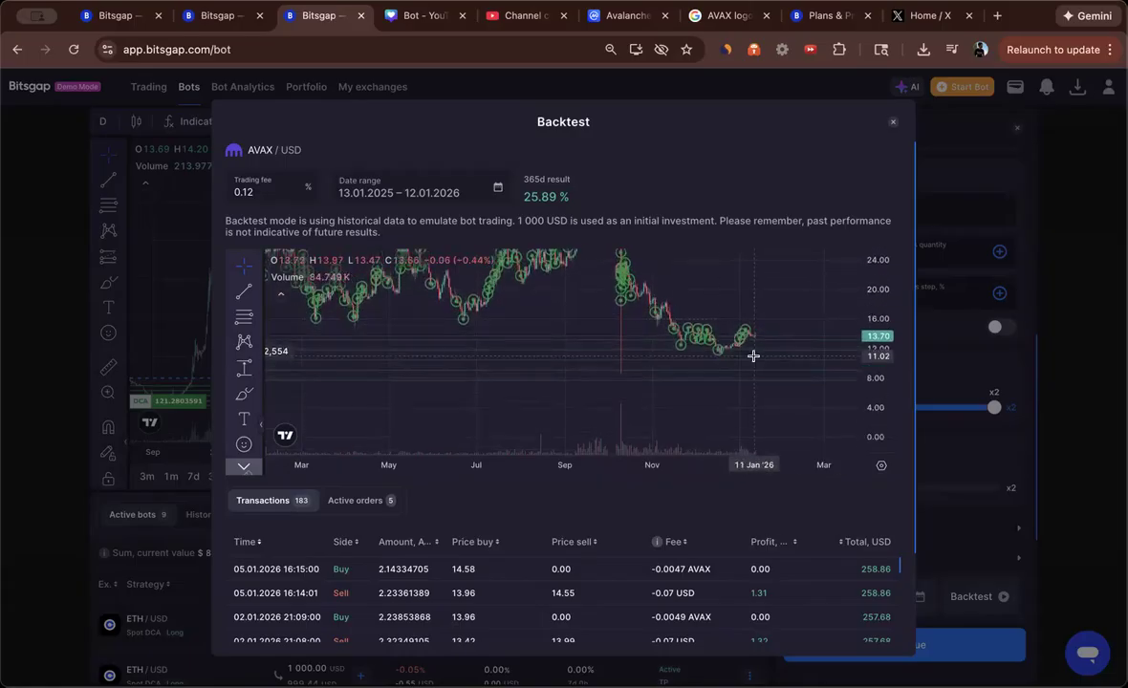
drag(479, 331, 593, 436)
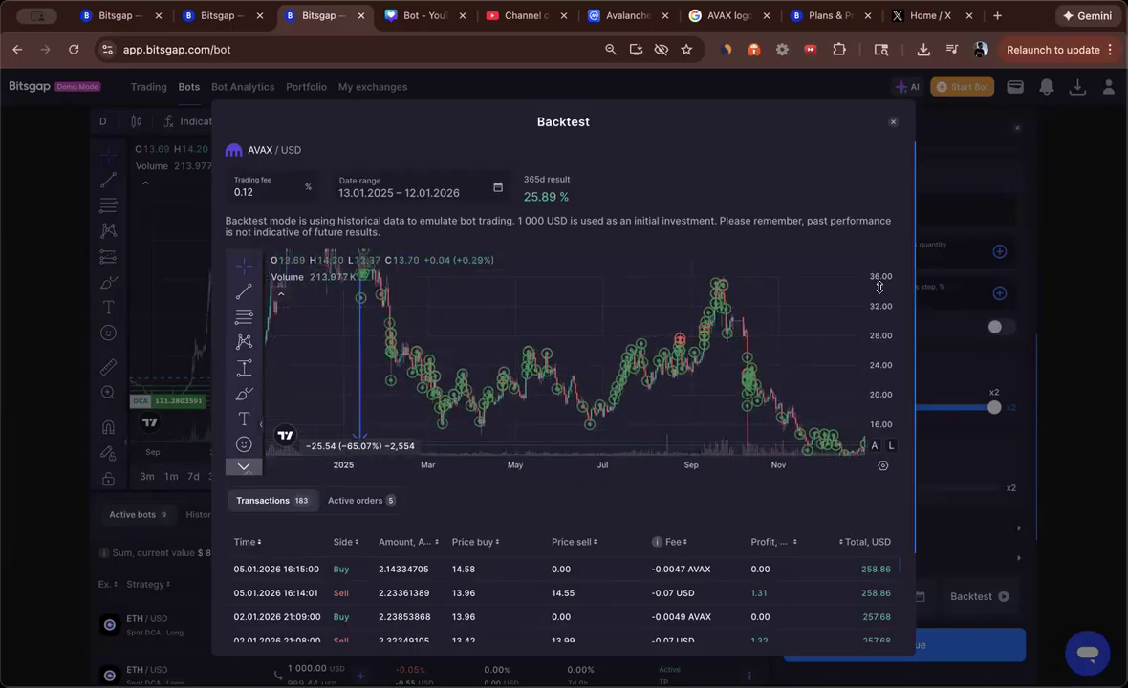
drag(878, 289, 881, 375)
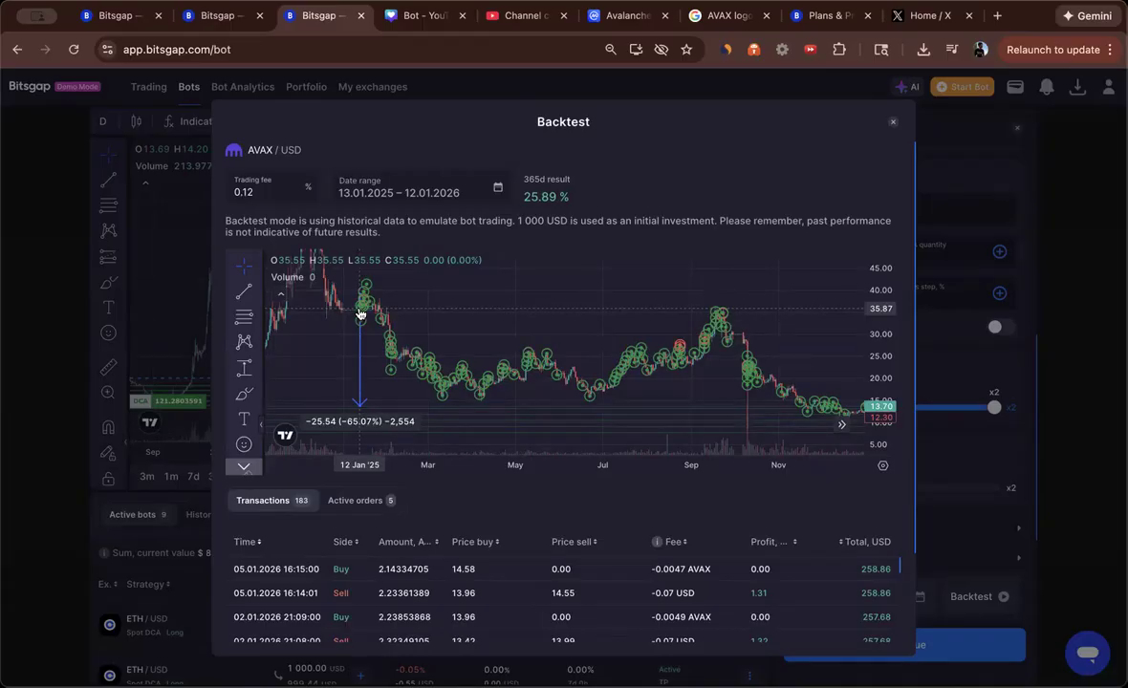
scroll(822, 344, left, 5)
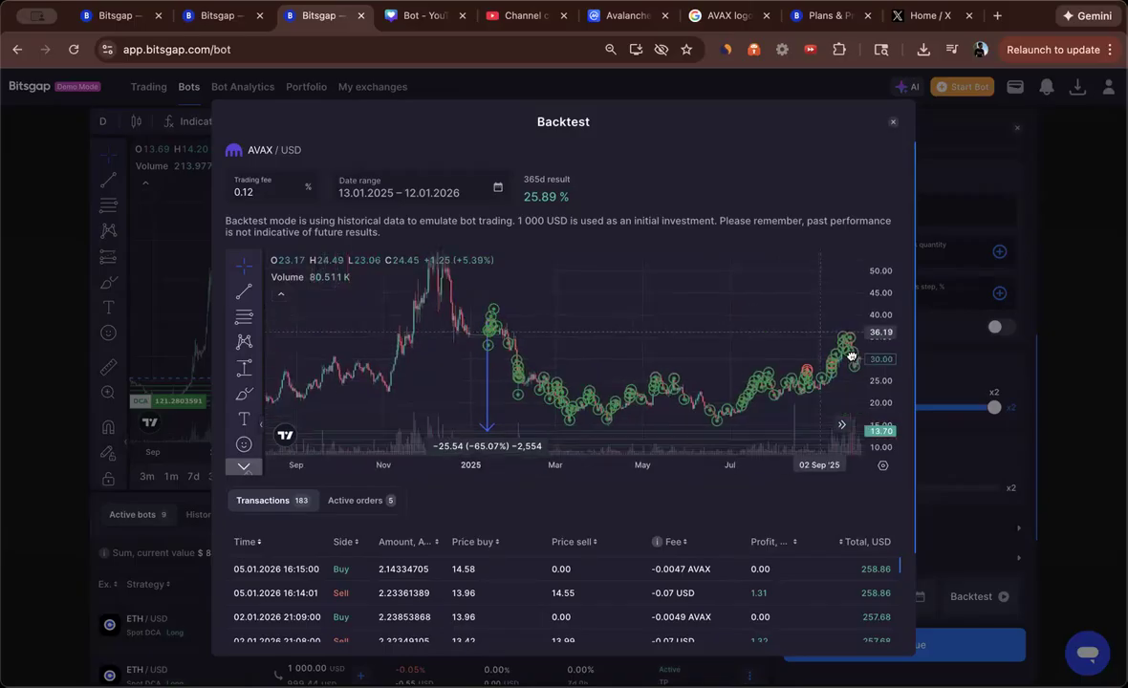
scroll(573, 316, right, 5)
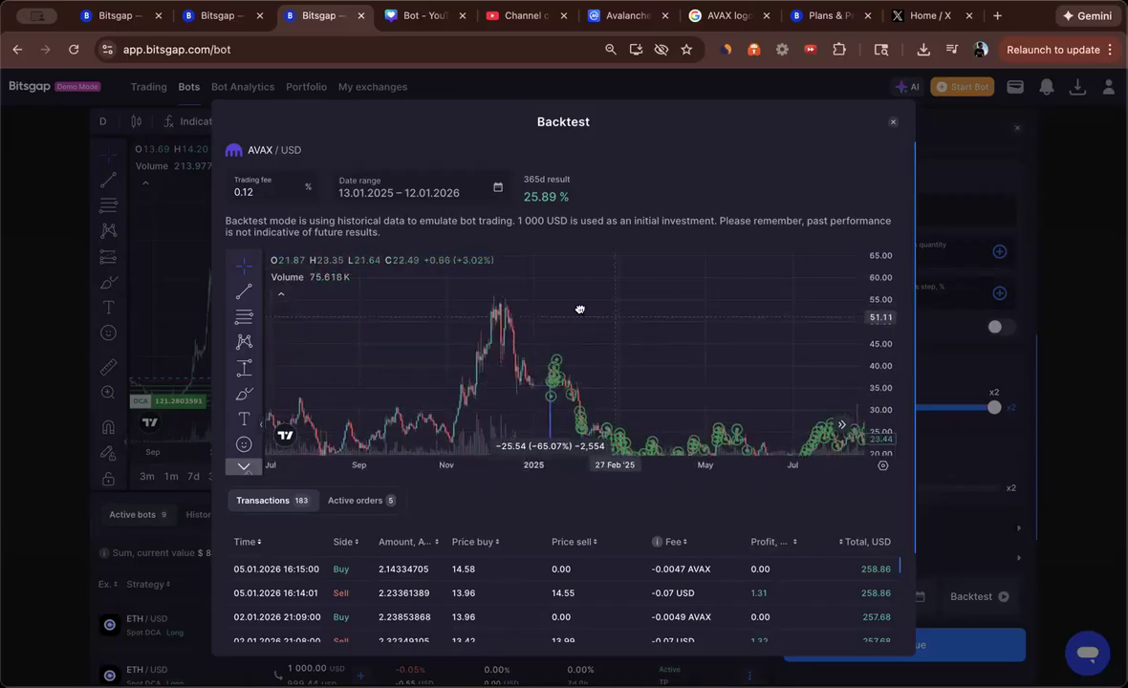
scroll(560, 341, right, 5)
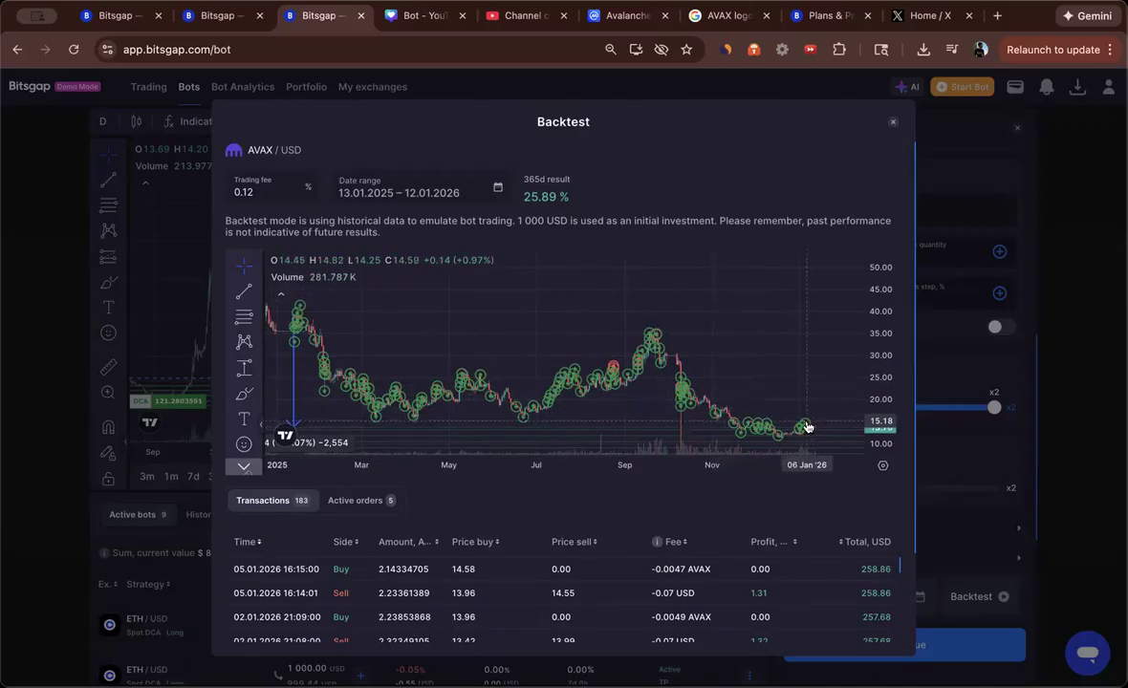
drag(803, 364, 682, 278)
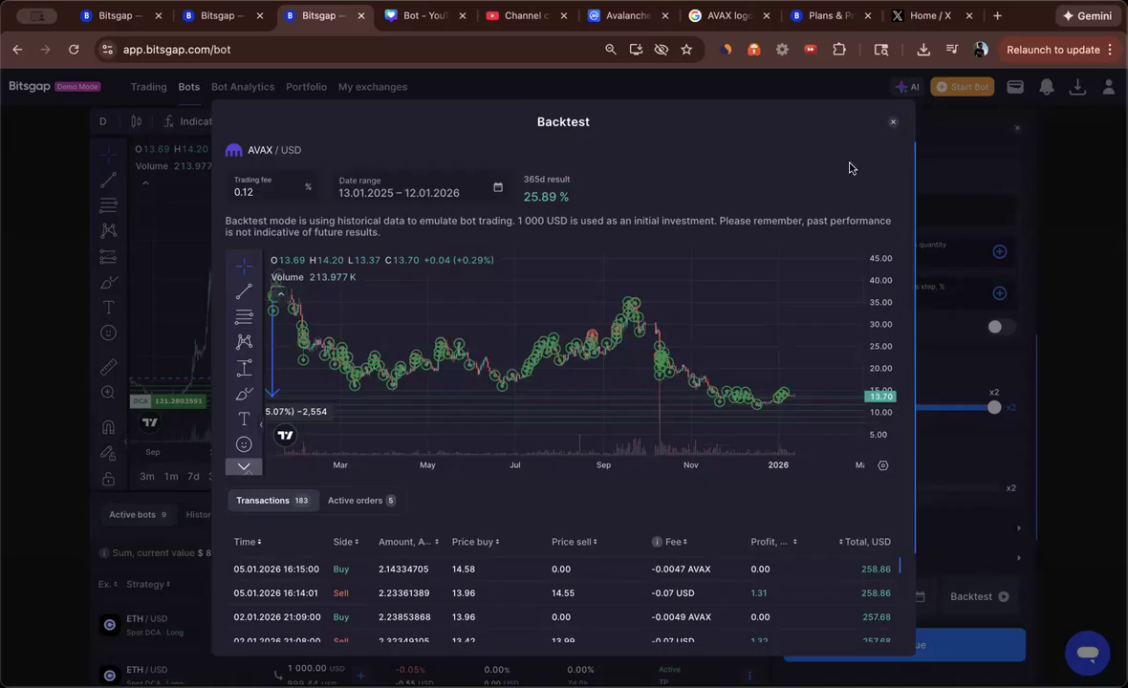
drag(687, 291, 759, 302)
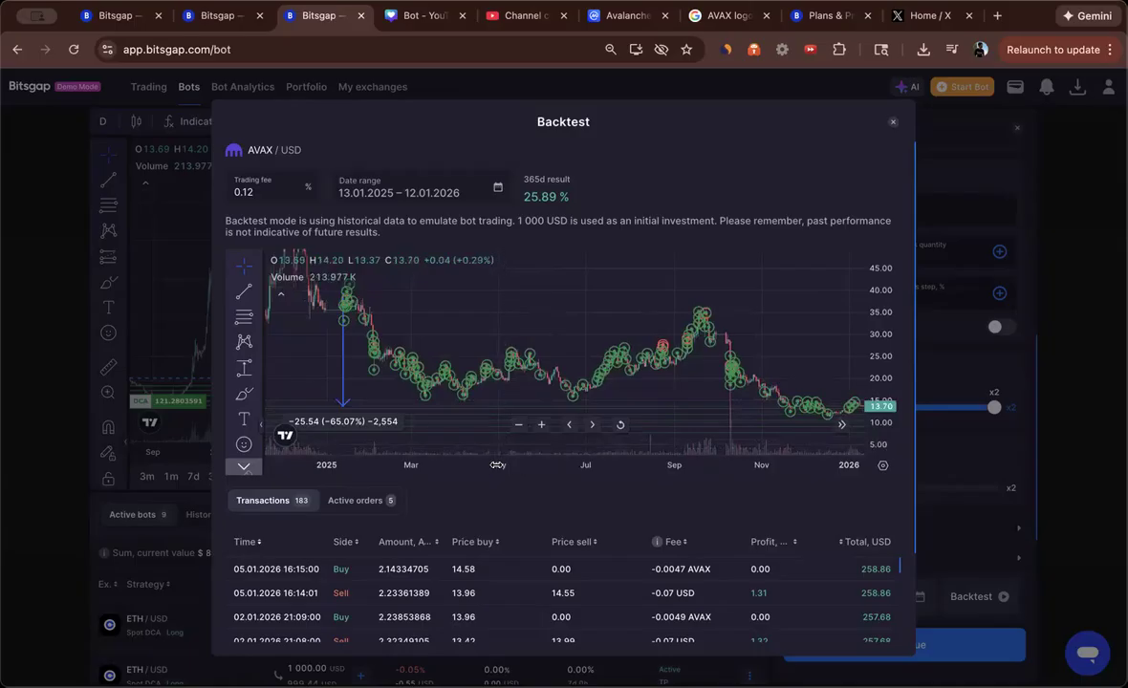
- Examine the price range measurement against AVAX's history since 2022 on the backtest chart, and close the backtest
scroll(573, 440, down, 3)
drag(659, 464, 675, 464)
drag(874, 299, 874, 382)
drag(493, 468, 650, 476)
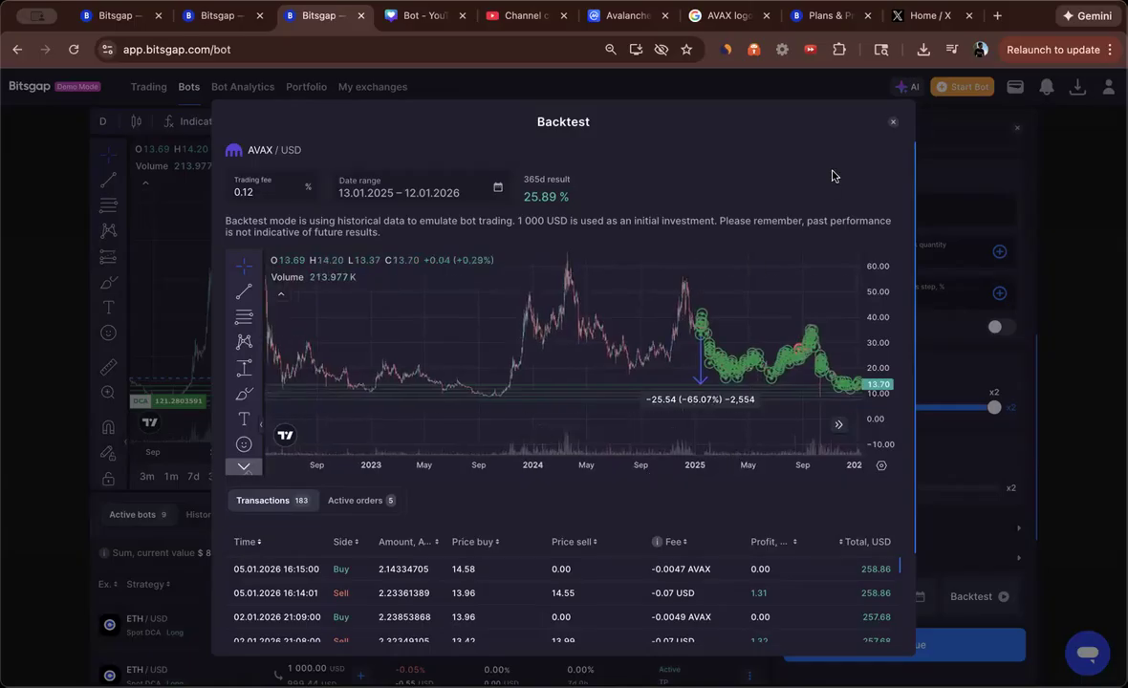
click(894, 123)
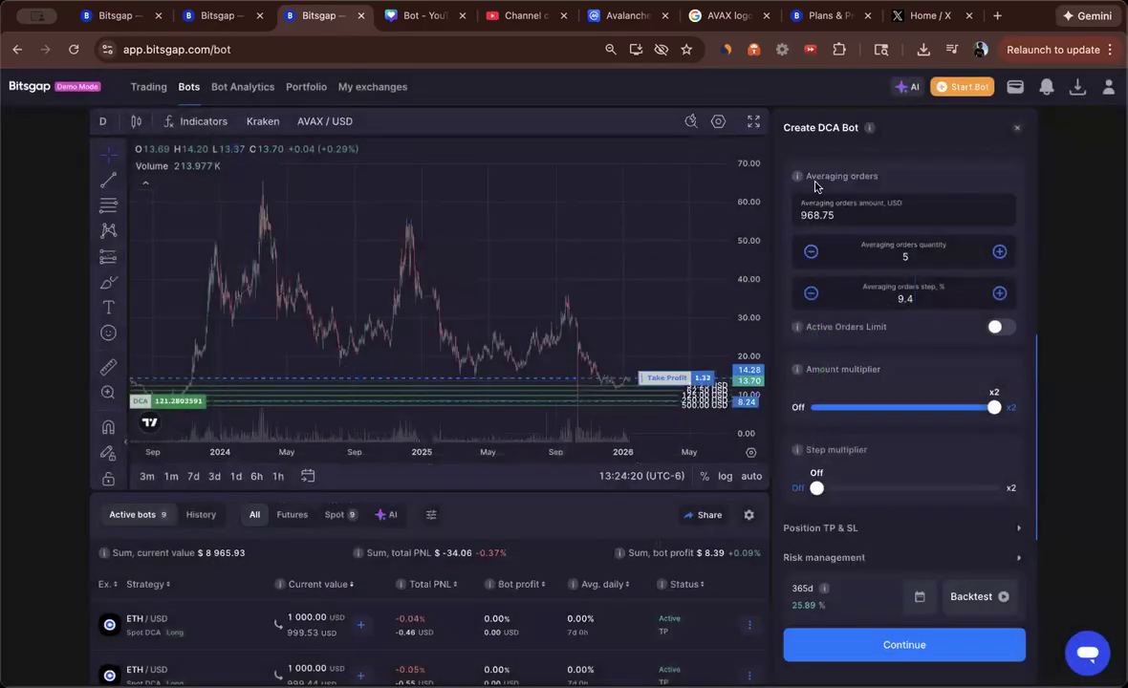
- Review the Kraken AVAX/USD DCA bot's strategy, investment, quick setup, base order and averaging order settings
scroll(891, 342, up, 5)
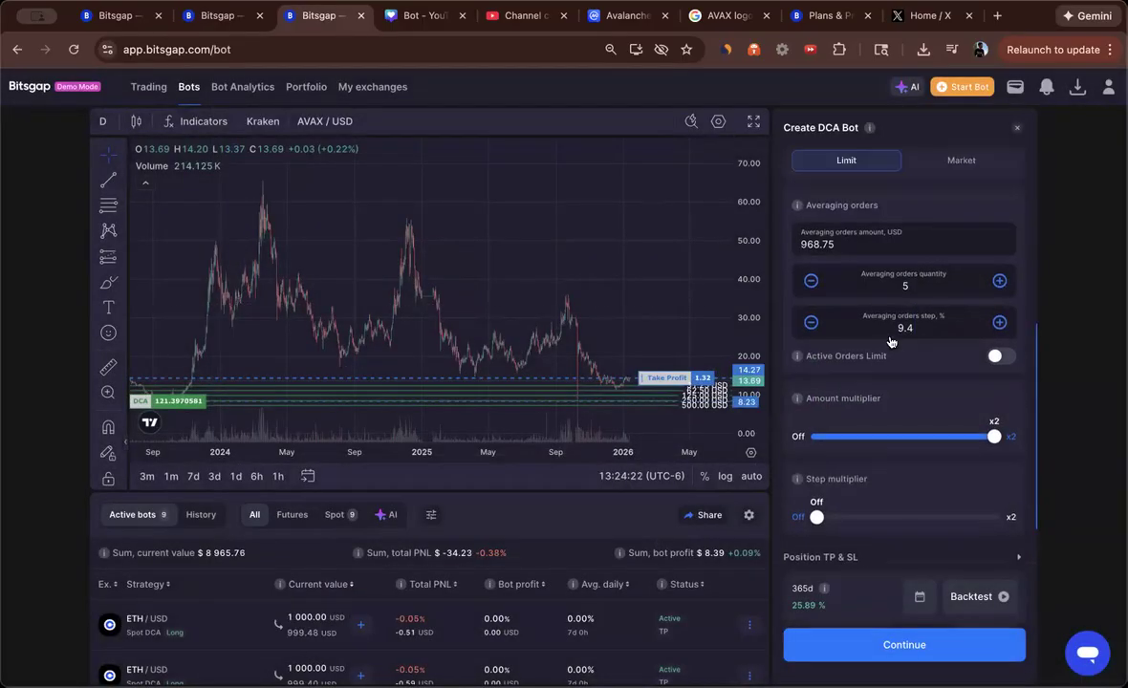
scroll(890, 342, up, 3)
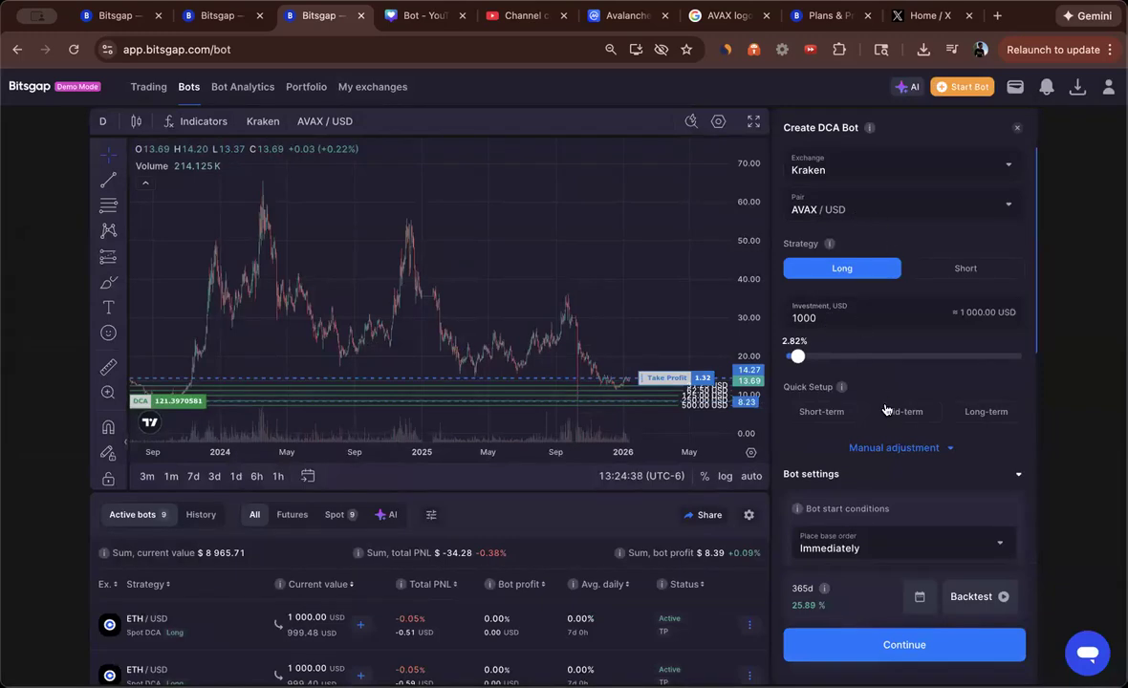
scroll(894, 453, down, 2)
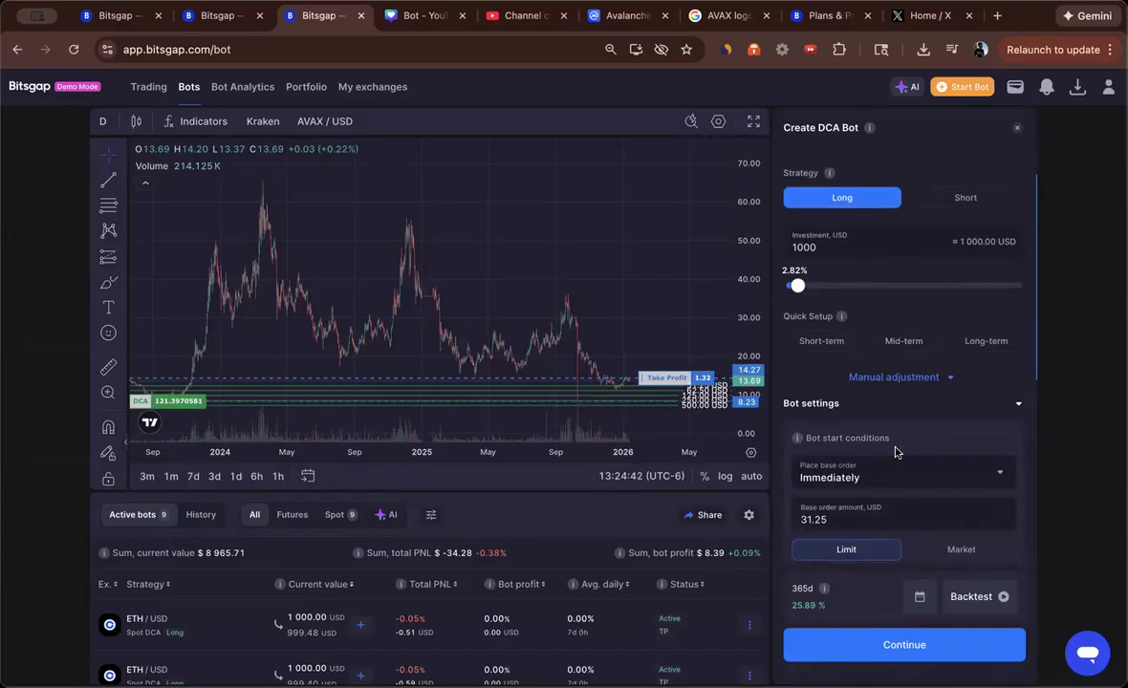
scroll(897, 453, down, 2)
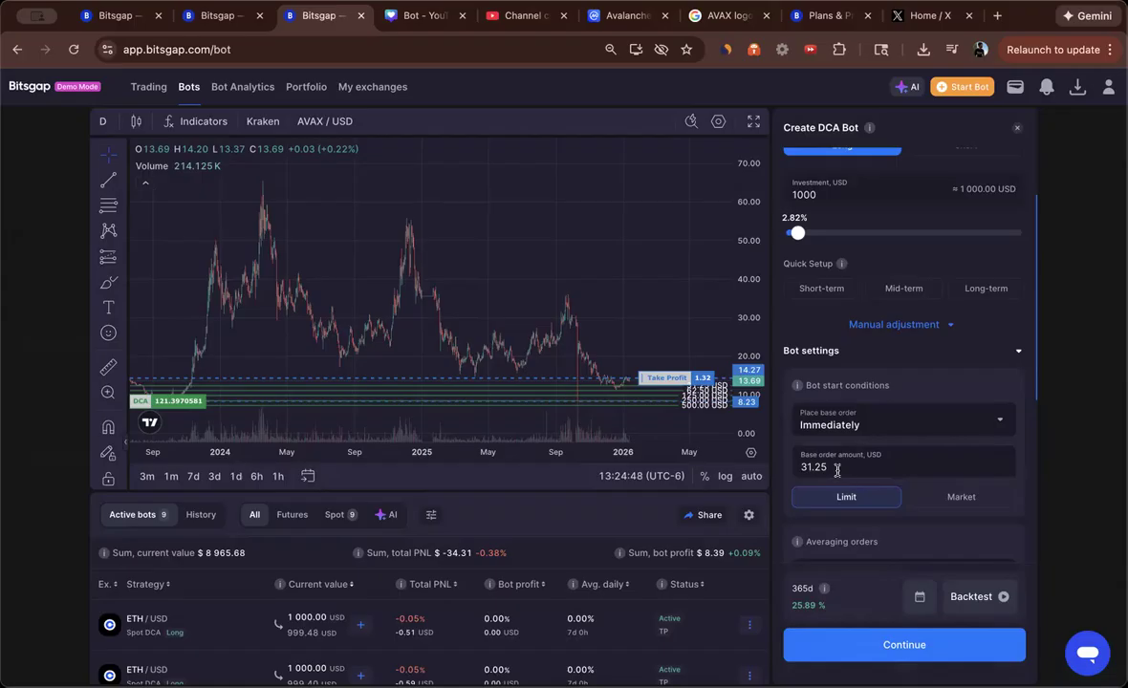
scroll(822, 467, down, 2)
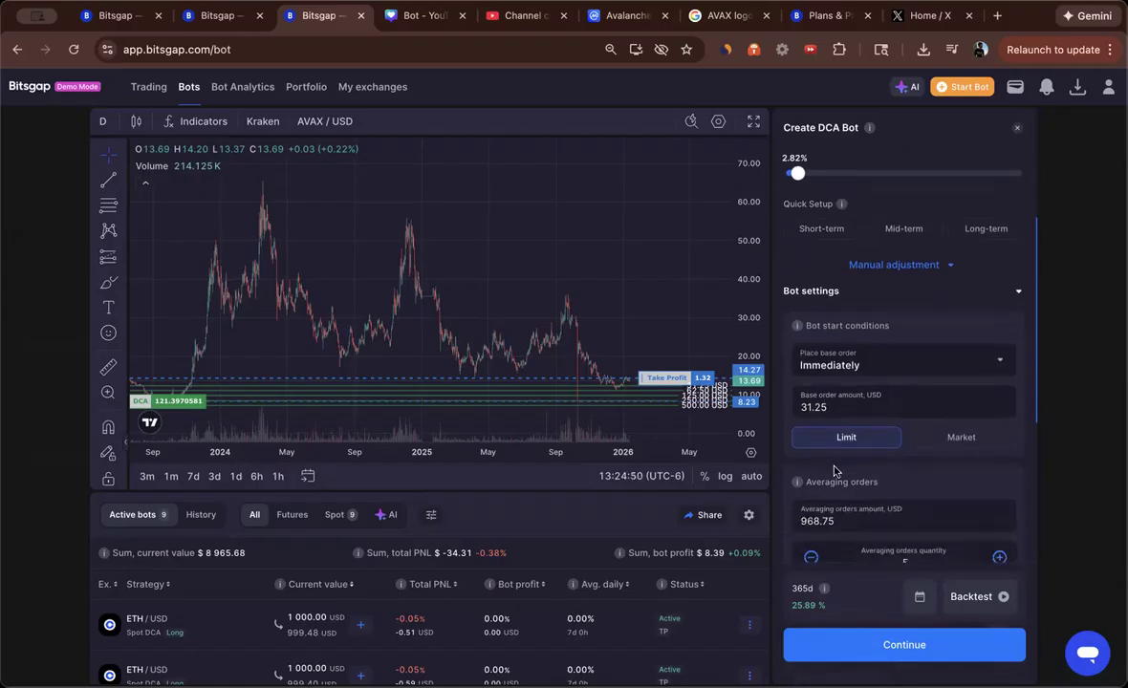
scroll(818, 190, up, 2)
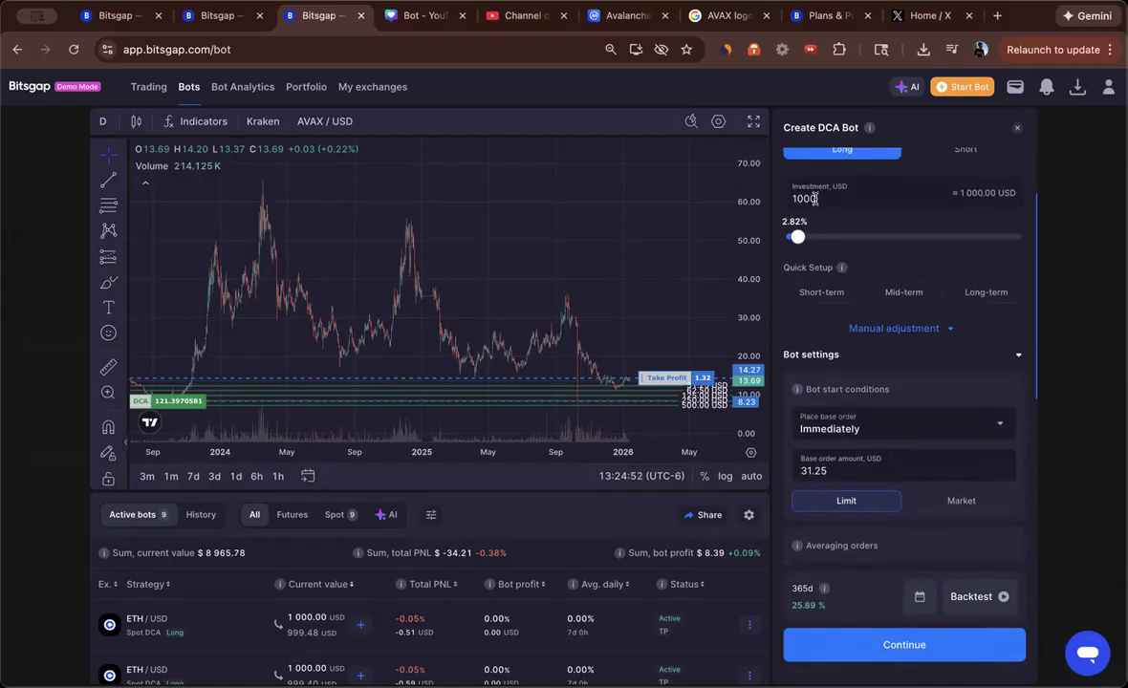
scroll(832, 353, down, 1)
scroll(834, 354, down, 1)
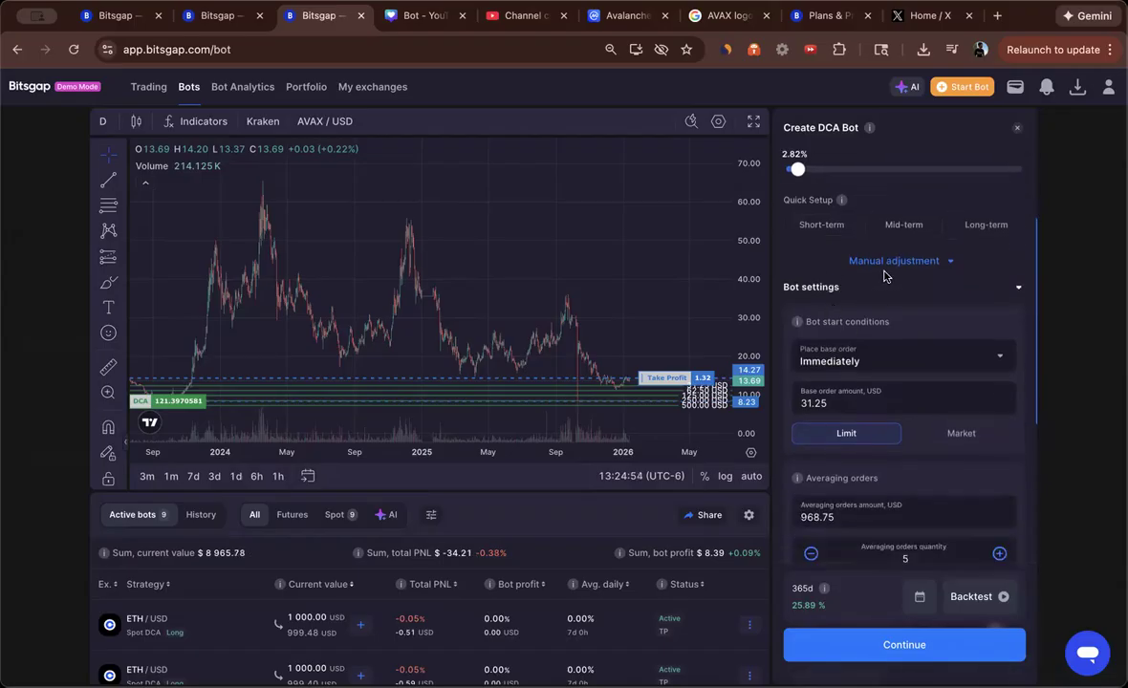
click(937, 252)
click(947, 449)
scroll(942, 458, down, 4)
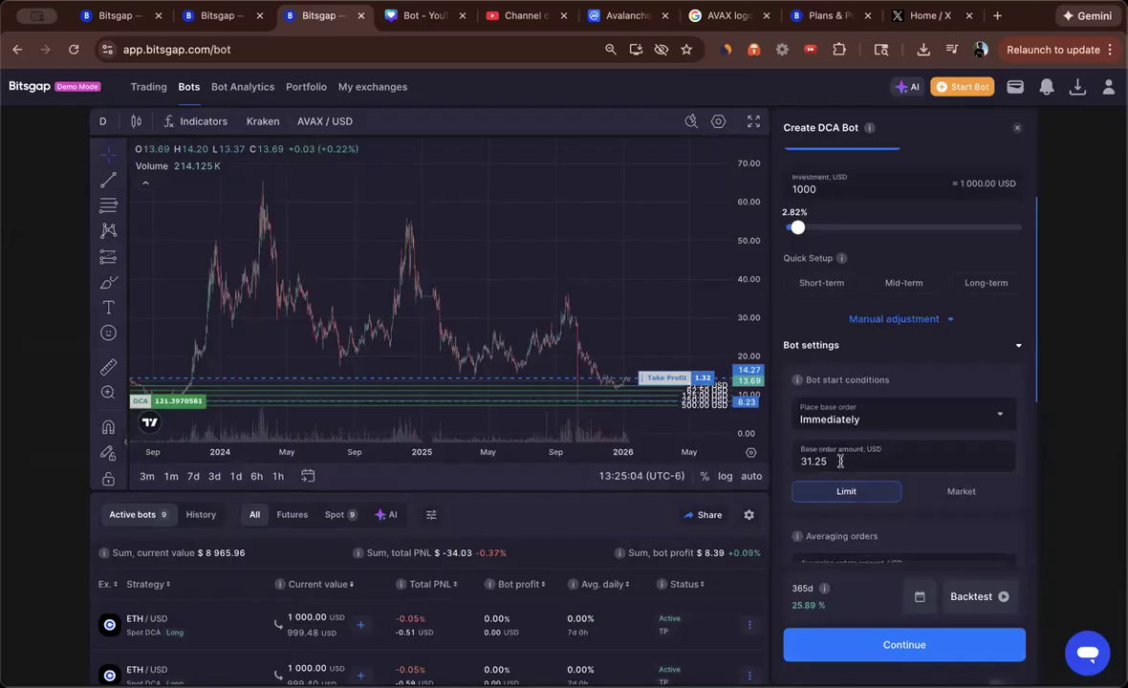
scroll(840, 462, down, 5)
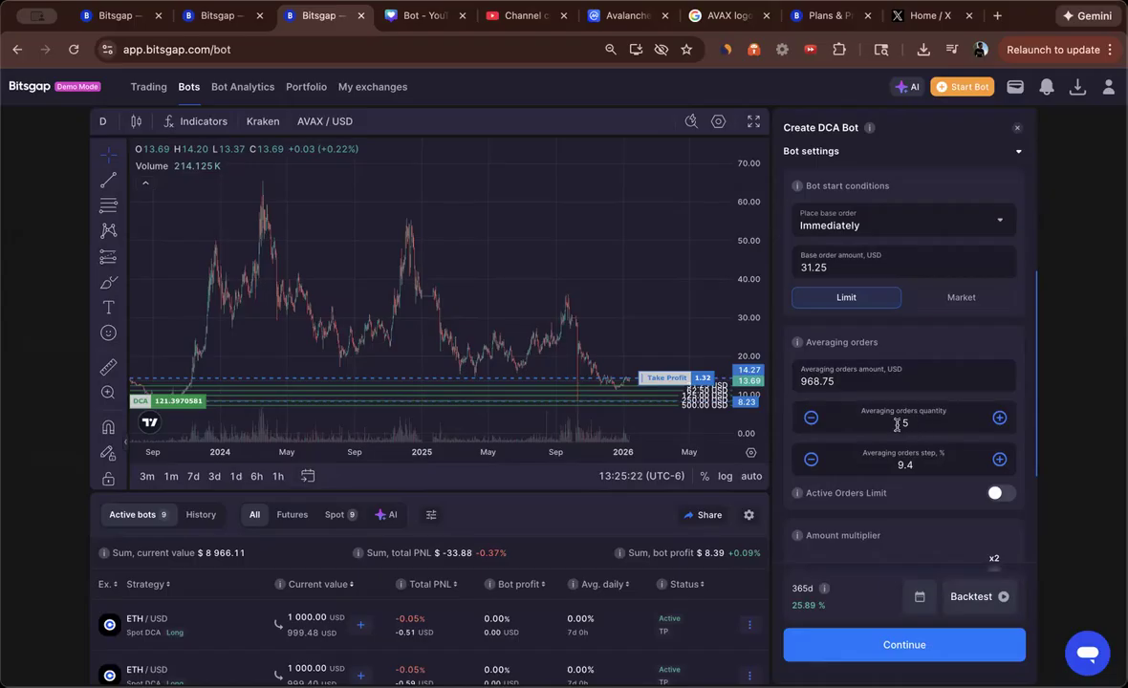
- Examine the bot's take profit and averaging order levels on the chart, both up close and against AVAX's price through 2025
drag(745, 333, 745, 246)
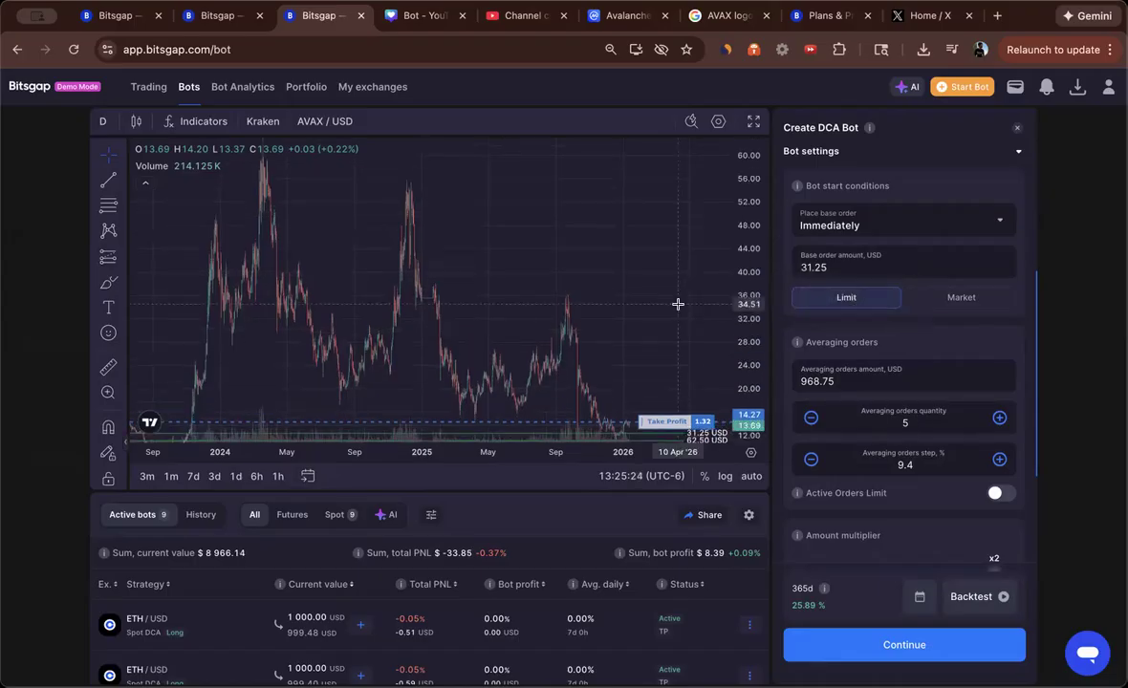
drag(678, 304, 654, 185)
drag(745, 386, 748, 285)
drag(677, 260, 670, 208)
drag(676, 361, 662, 313)
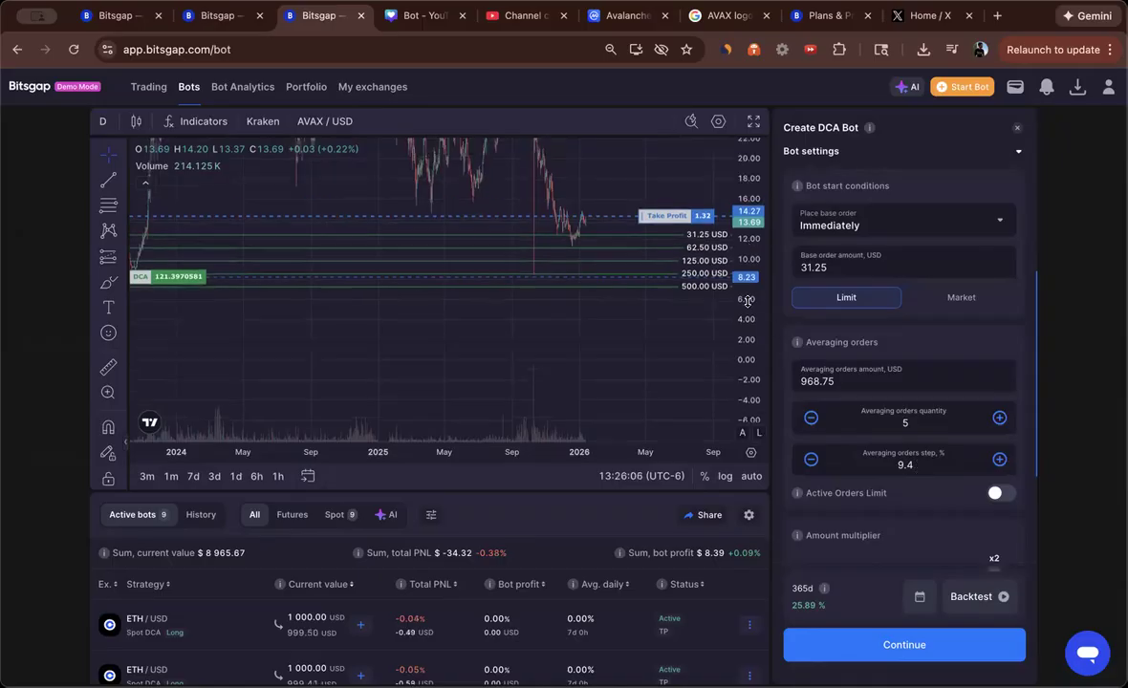
scroll(394, 416, down, 3)
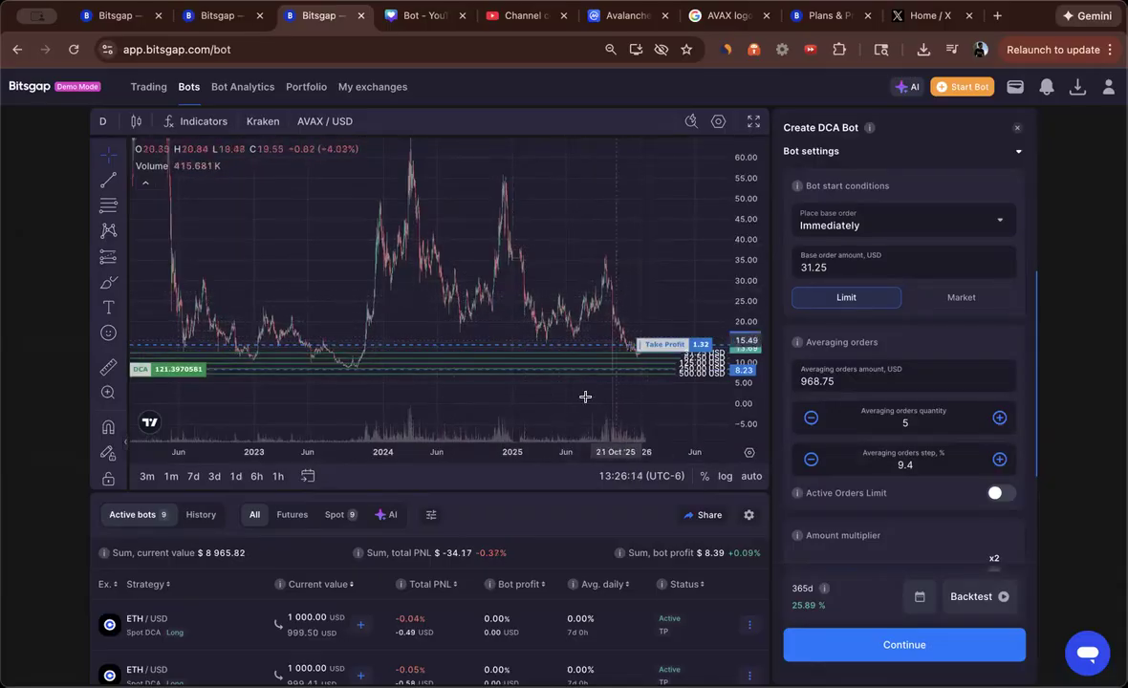
drag(569, 449, 361, 439)
drag(493, 278, 627, 270)
drag(499, 450, 445, 453)
drag(541, 277, 577, 247)
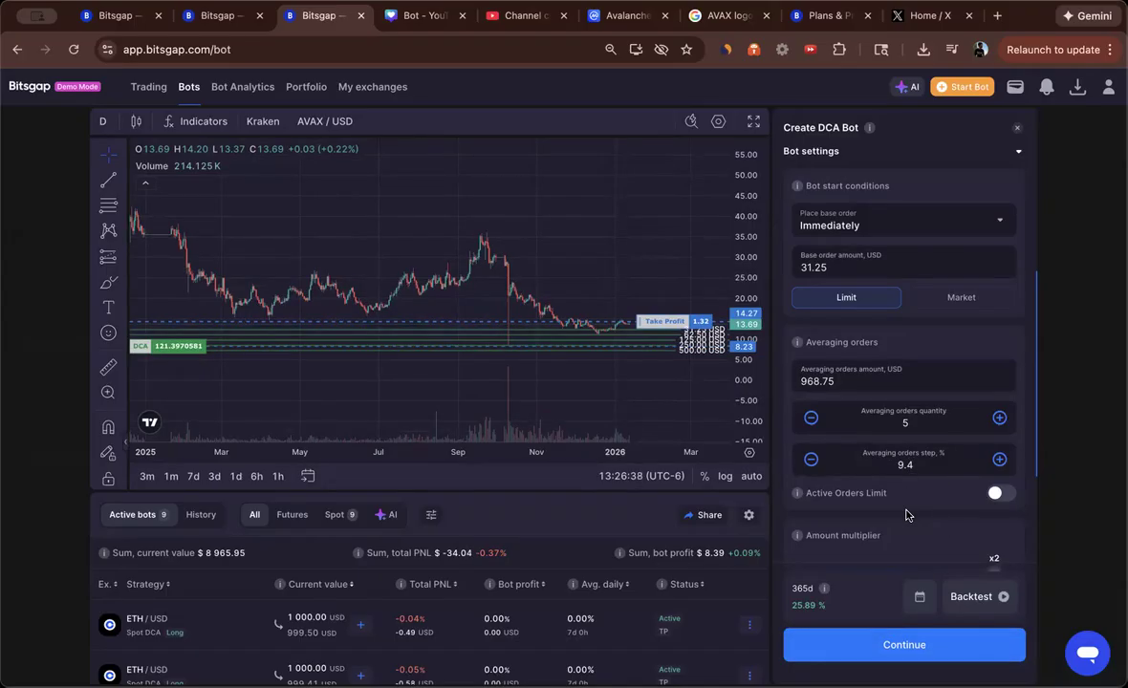
scroll(907, 516, down, 1)
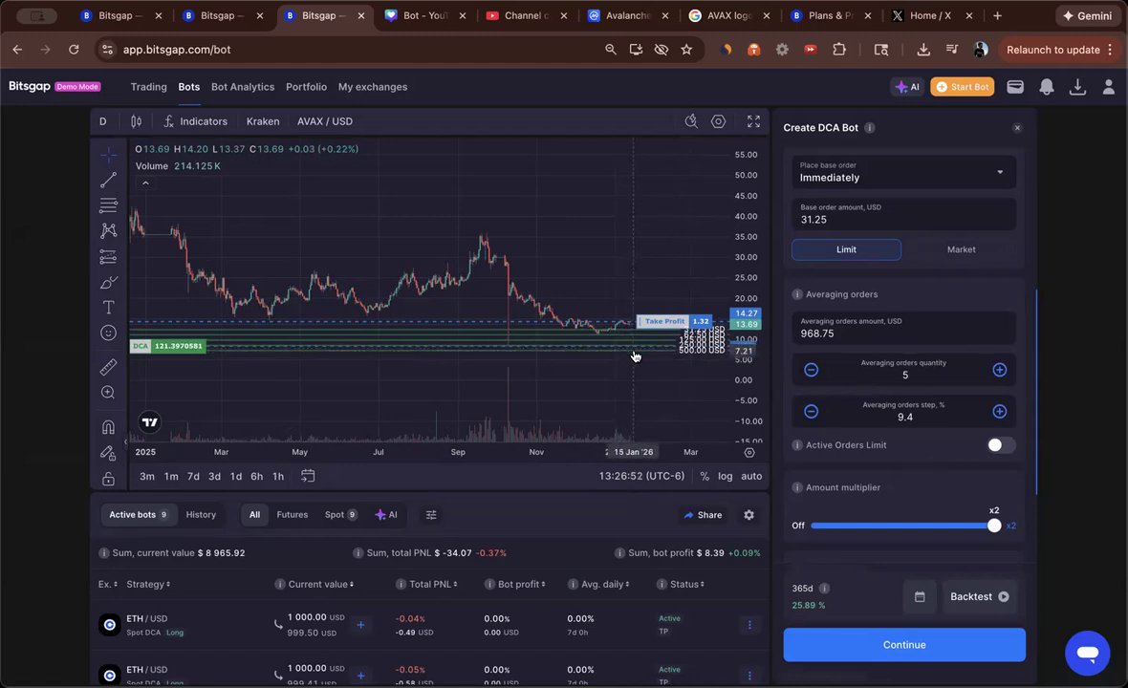
- Switch to the 0.25 % fee backtest and examine its transactions list, including the fees and profits of the latest trades
click(218, 16)
scroll(719, 567, down, 2)
scroll(719, 567, up, 2)
scroll(717, 483, down, 3)
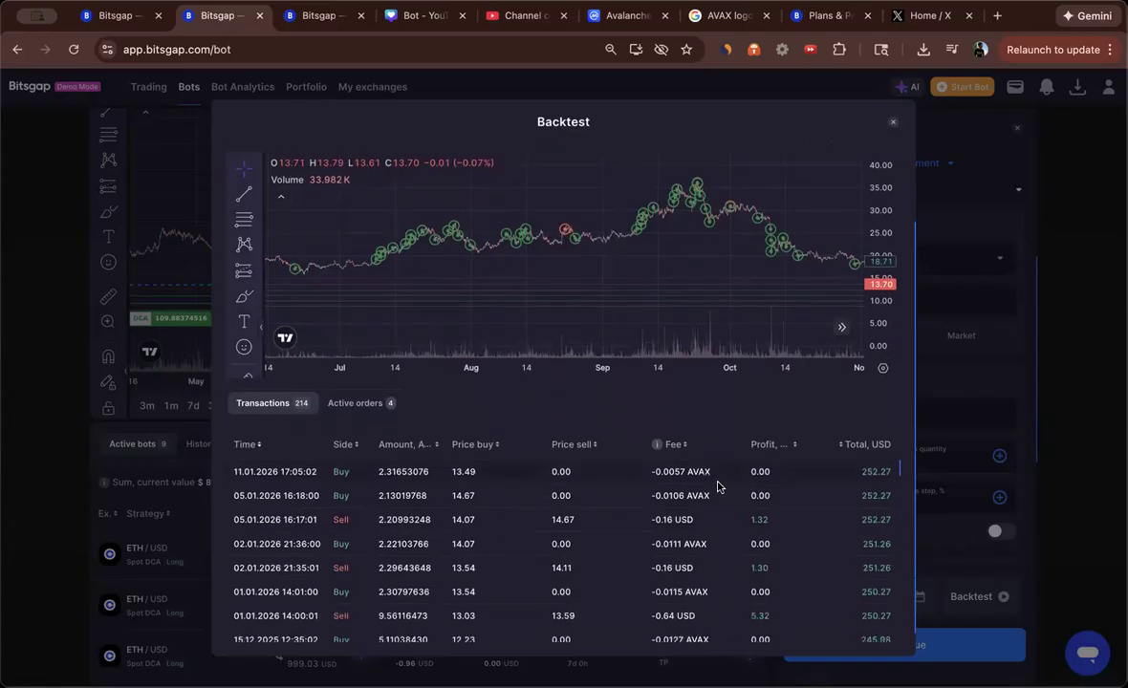
scroll(718, 486, up, 1)
scroll(712, 408, down, 1)
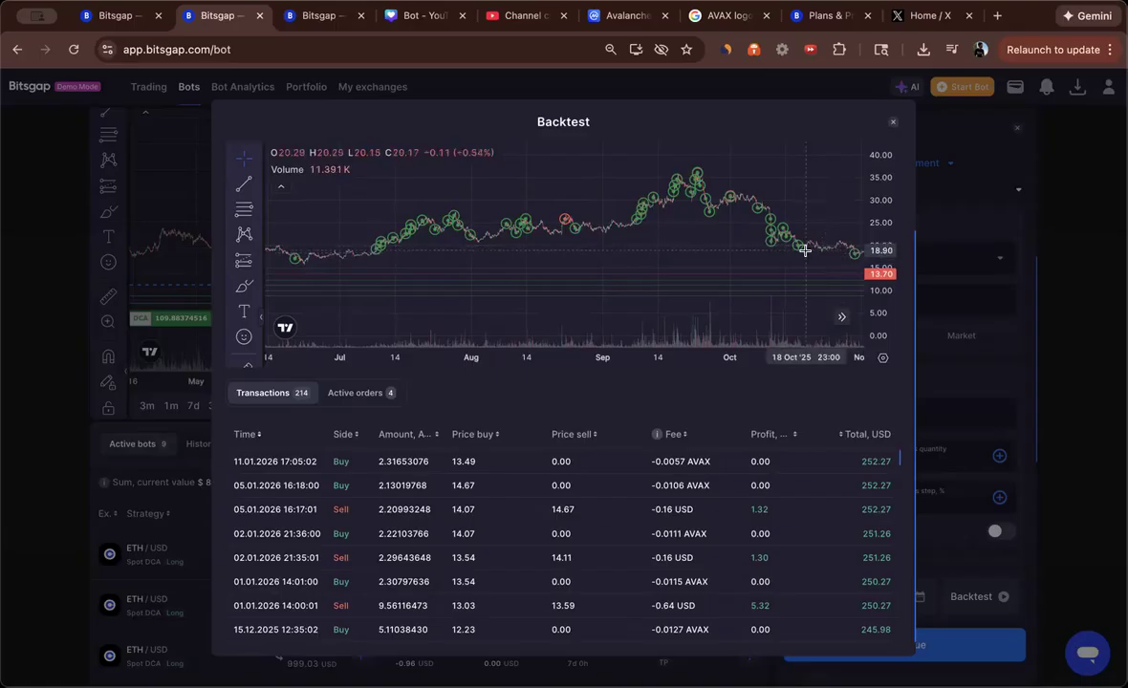
- Examine the trades on the 0.25 % fee backtest chart from June 2025 through January 2026
drag(816, 216, 664, 244)
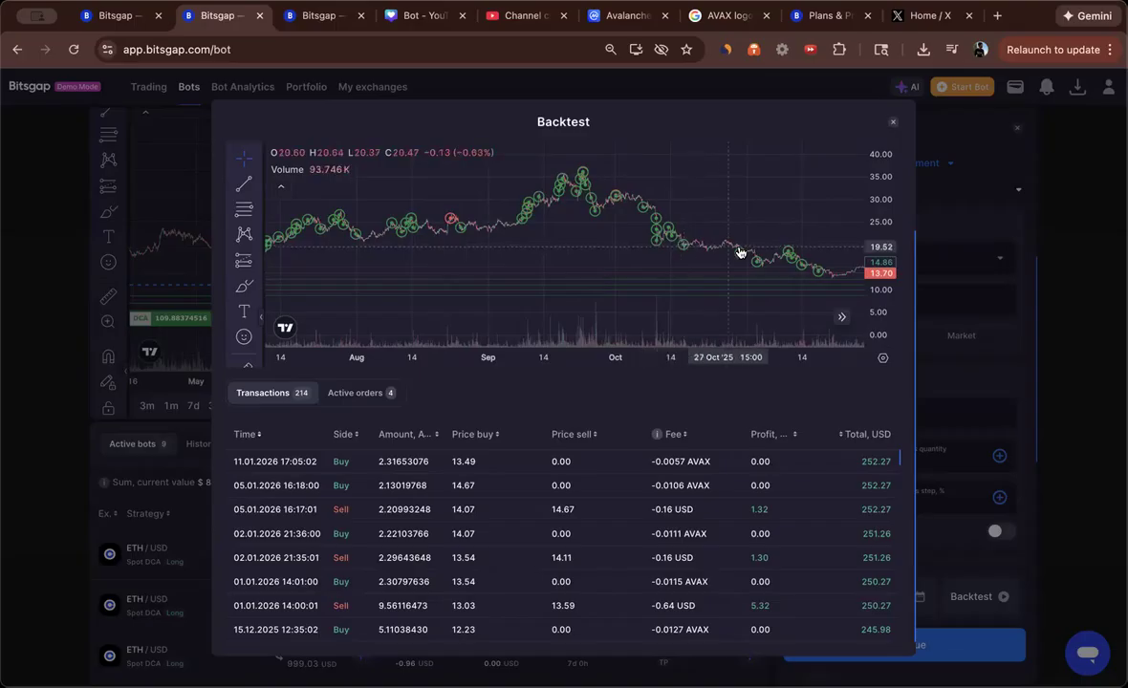
drag(765, 212, 773, 214)
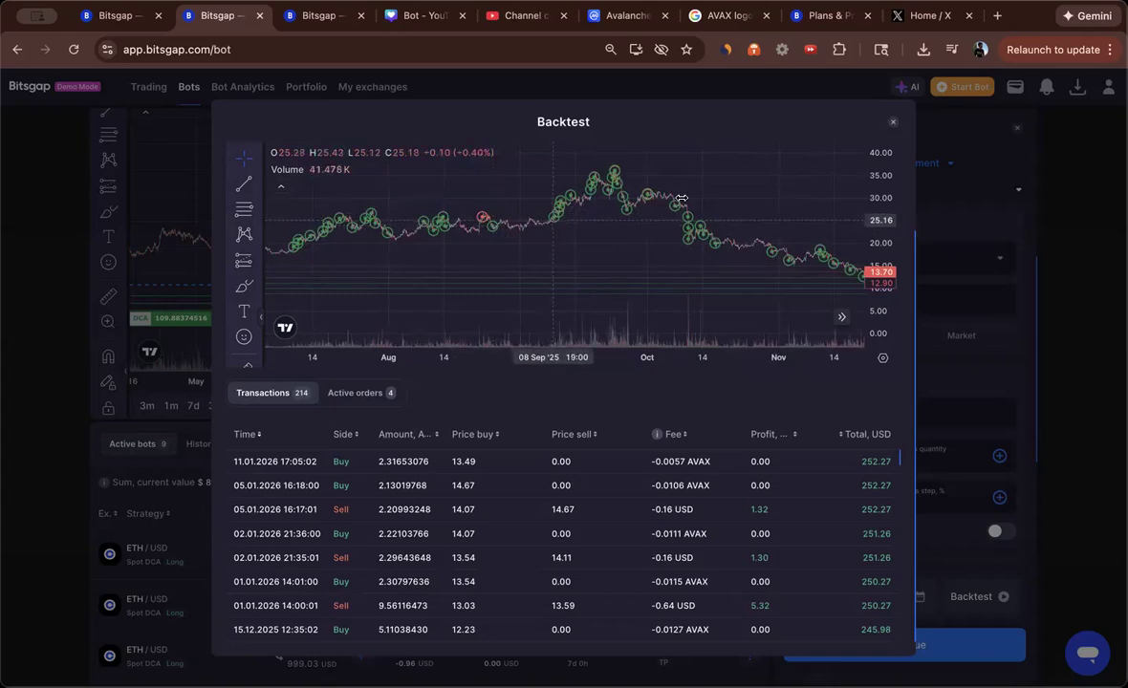
mouse_move(791, 206)
mouse_down()
mouse_move(775, 216)
mouse_move(810, 214)
mouse_up()
drag(570, 228, 712, 251)
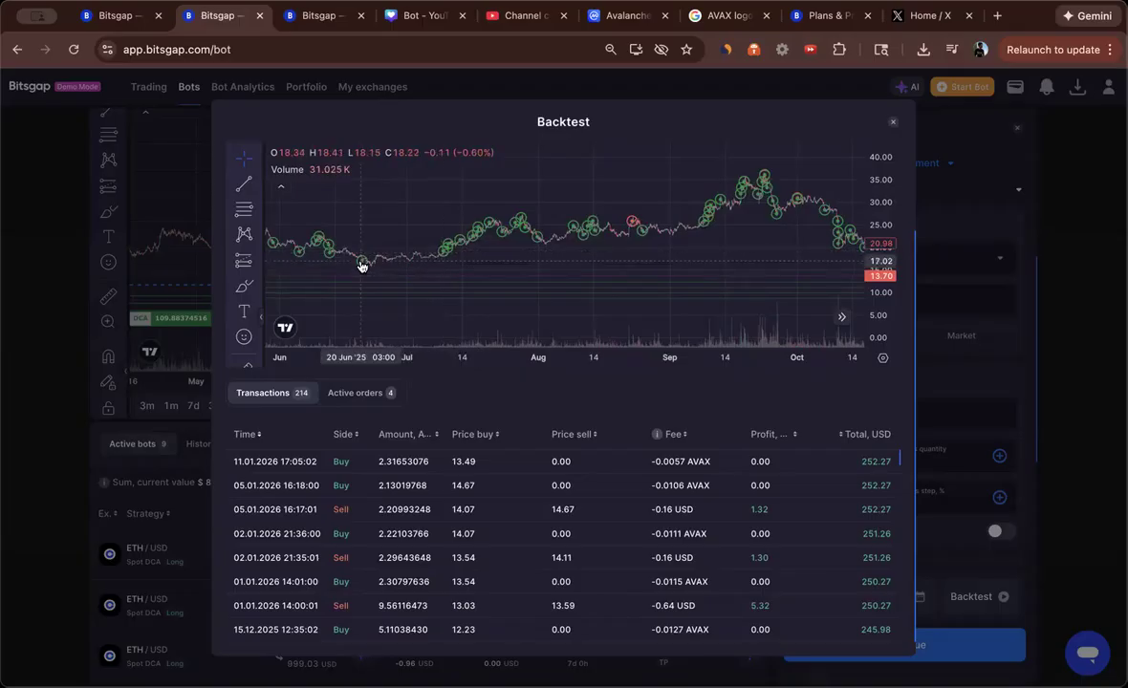
drag(755, 251, 635, 252)
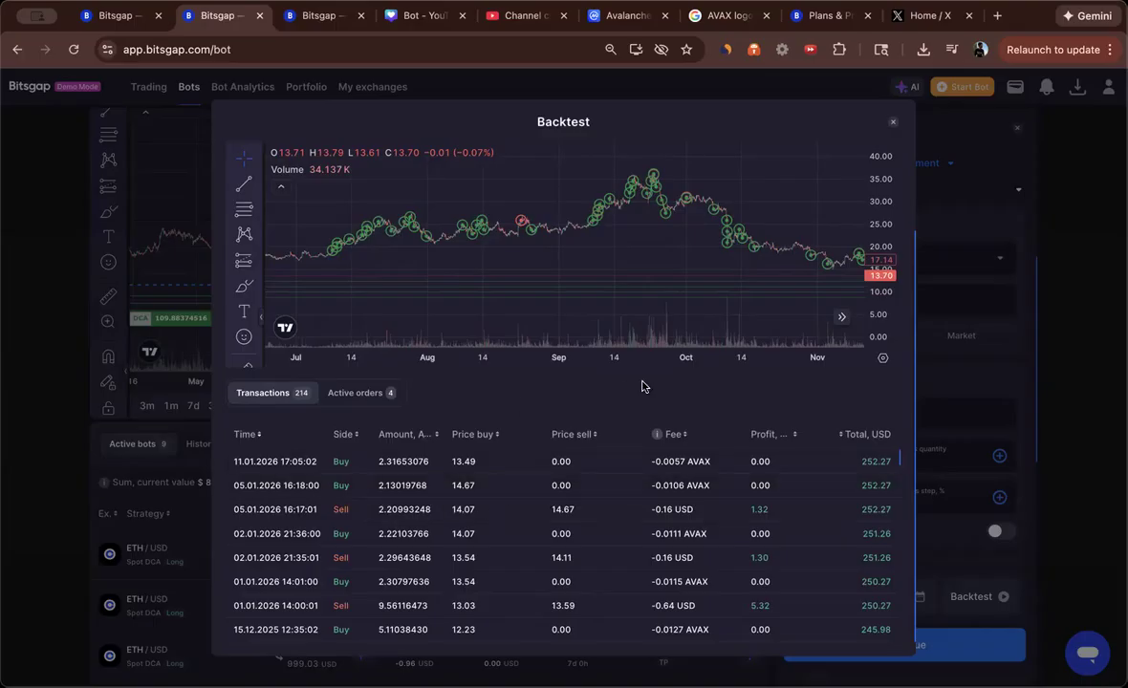
double_click(558, 392)
drag(662, 240, 541, 245)
drag(778, 235, 602, 239)
drag(730, 262, 642, 262)
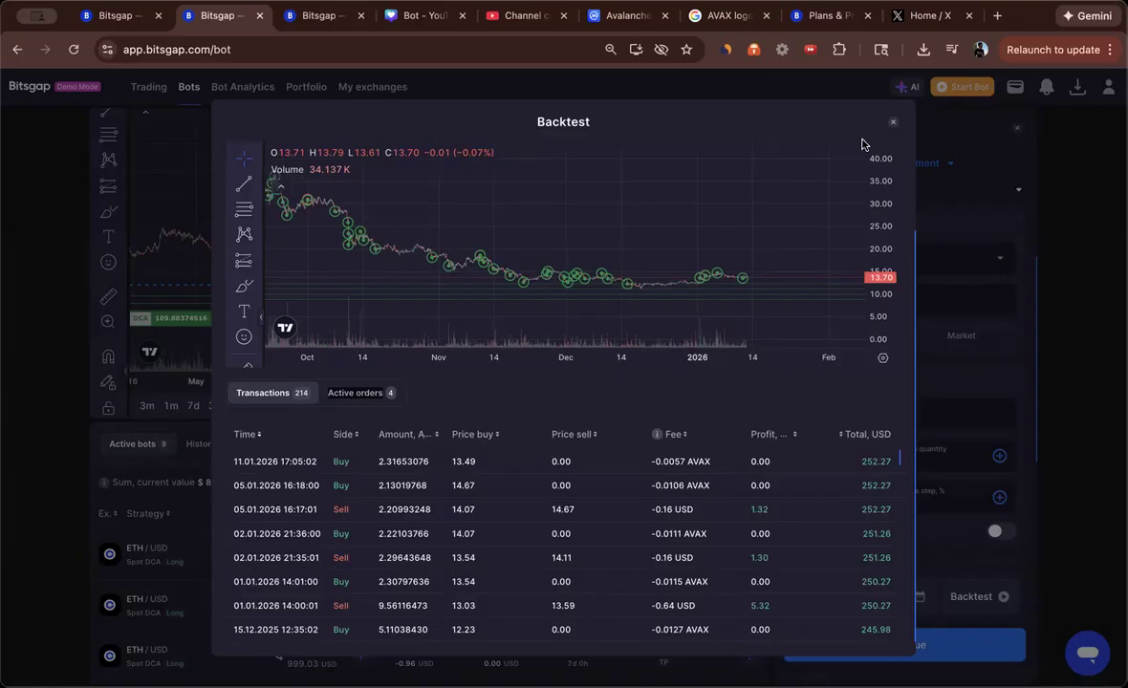
- Return to the Kraken DCA bot setup and compare its averaging step and multiplier settings with the order levels on the chart
click(294, 17)
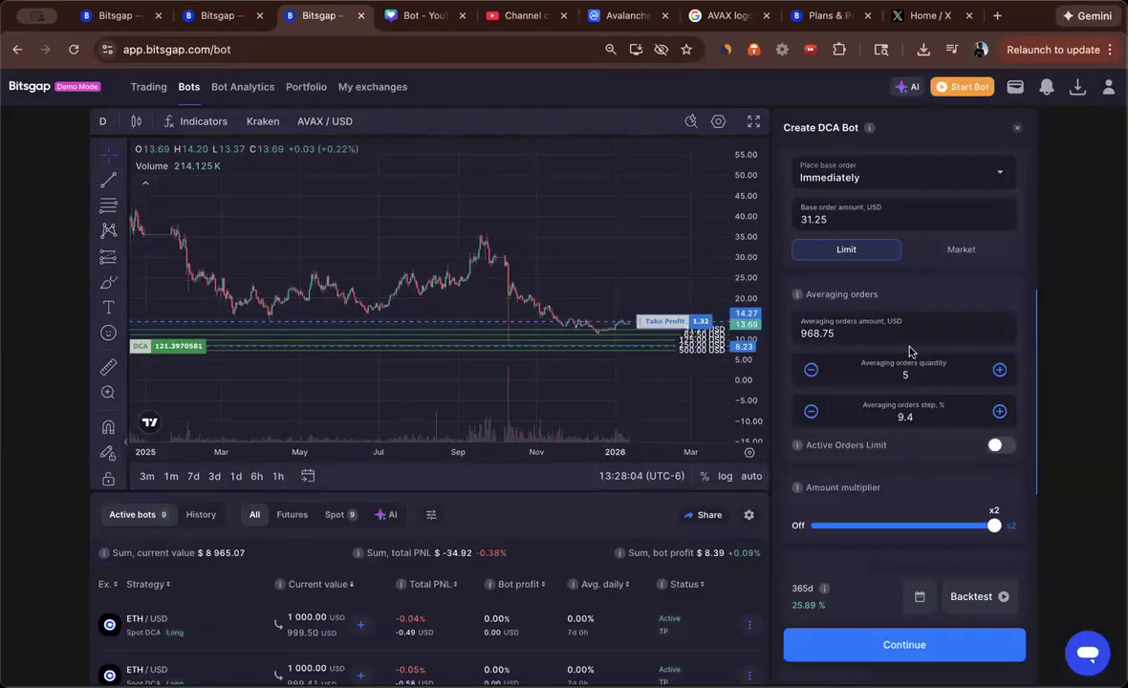
scroll(911, 352, down, 2)
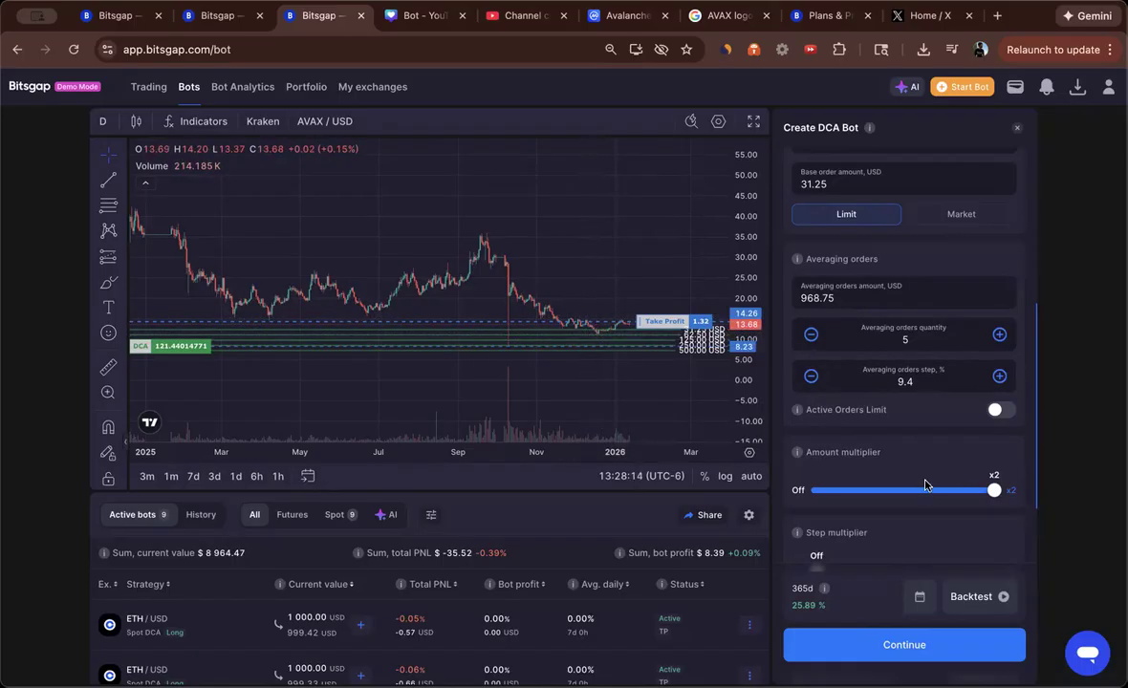
scroll(926, 490, down, 2)
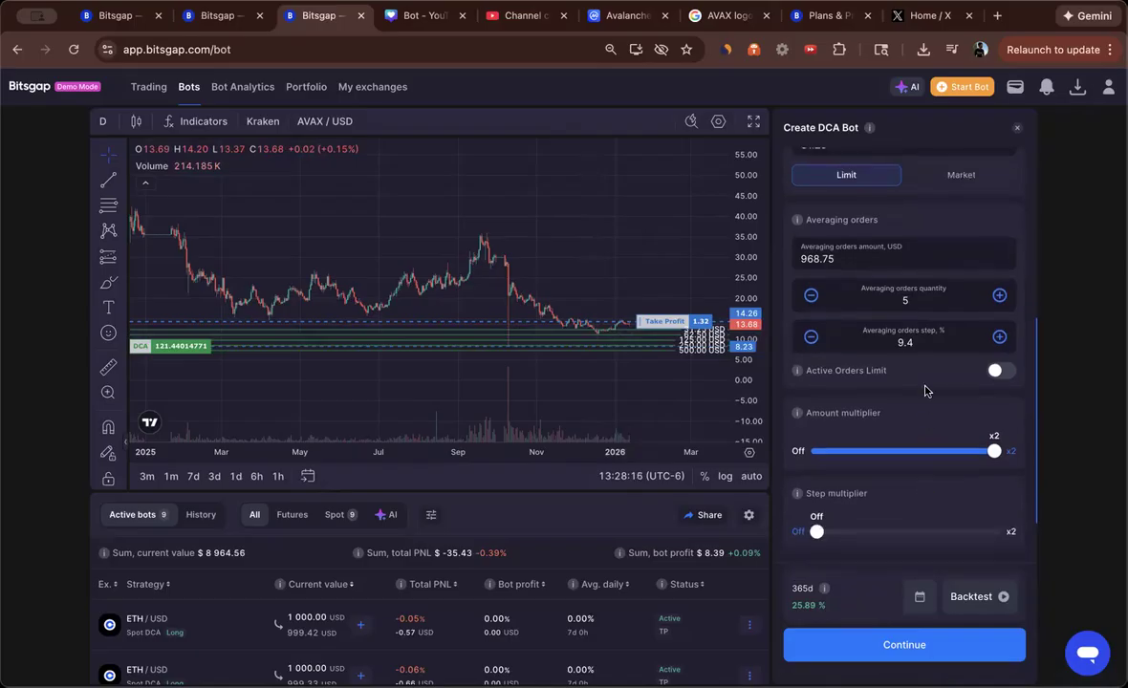
scroll(925, 391, down, 2)
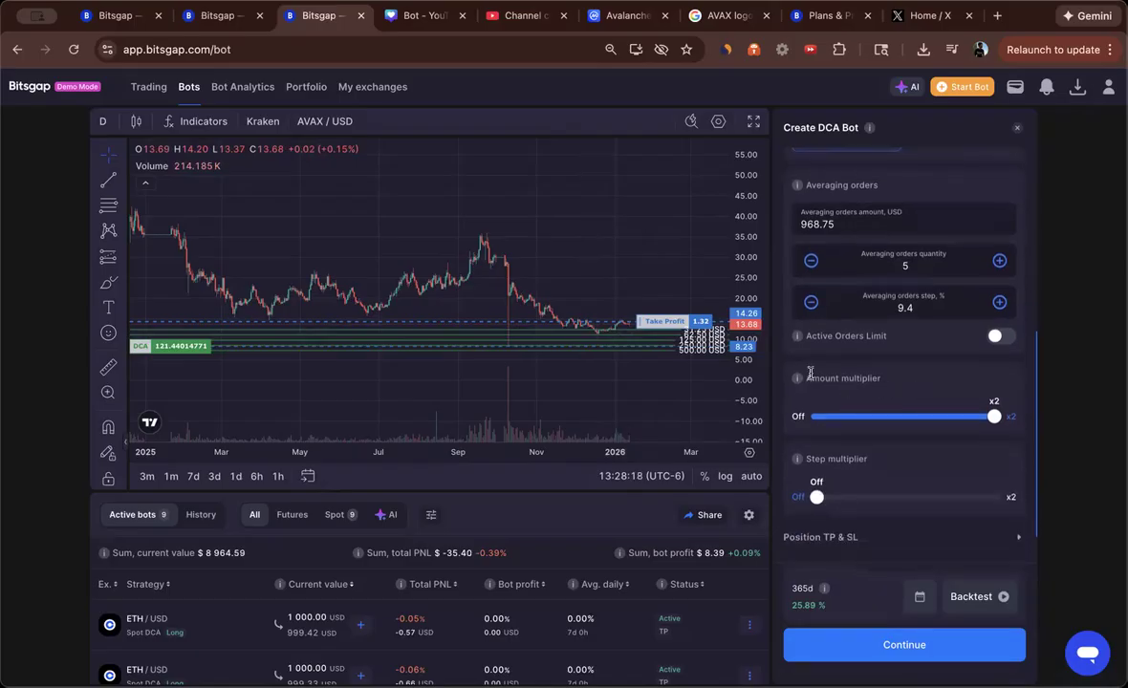
drag(741, 372, 740, 231)
drag(674, 292, 672, 241)
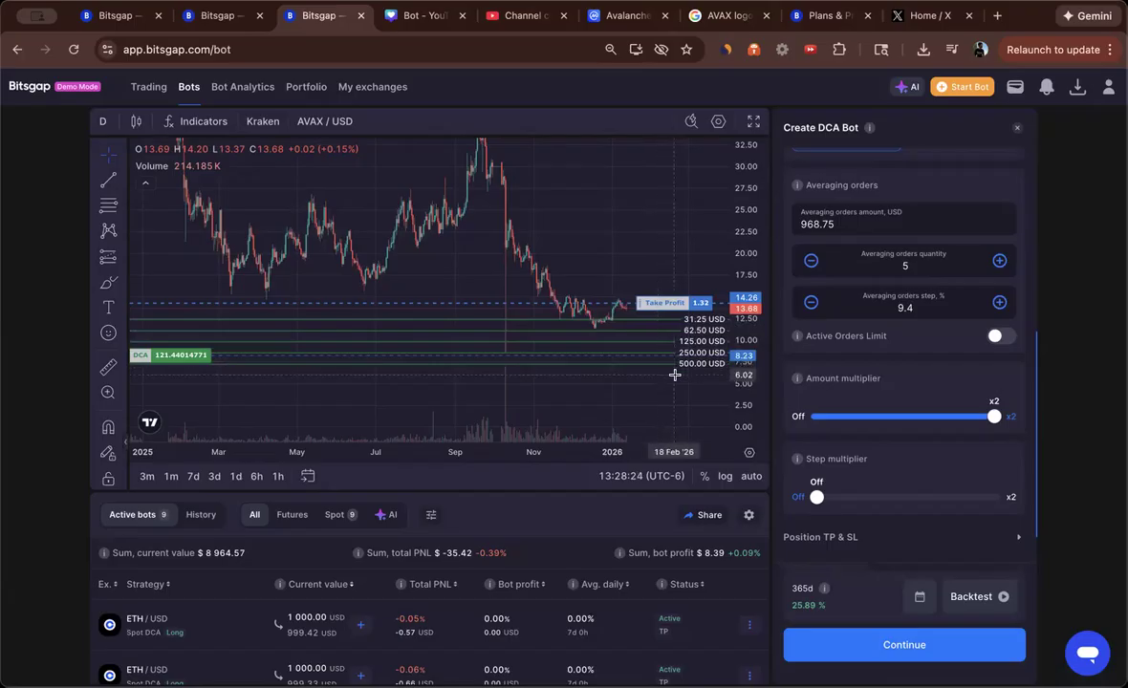
mouse_move(817, 499)
mouse_down()
mouse_move(835, 497)
mouse_move(815, 497)
mouse_up()
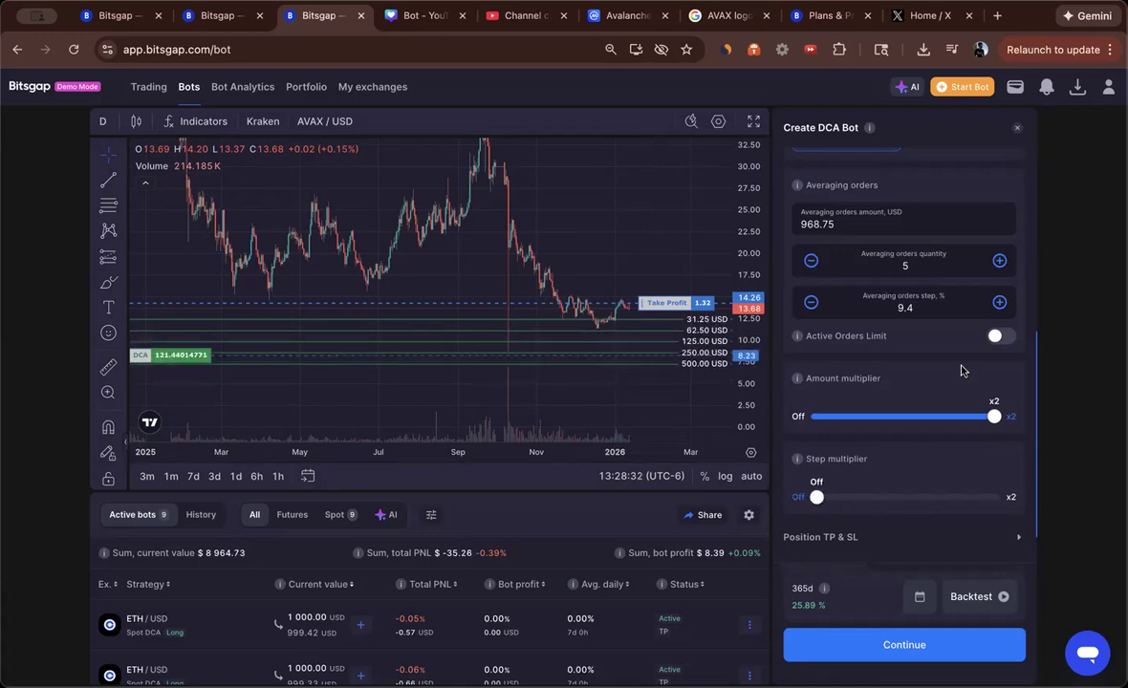
drag(916, 309, 871, 309)
click(830, 423)
- Review the bot's take profit and stop loss settings and its risk management options
scroll(923, 459, down, 2)
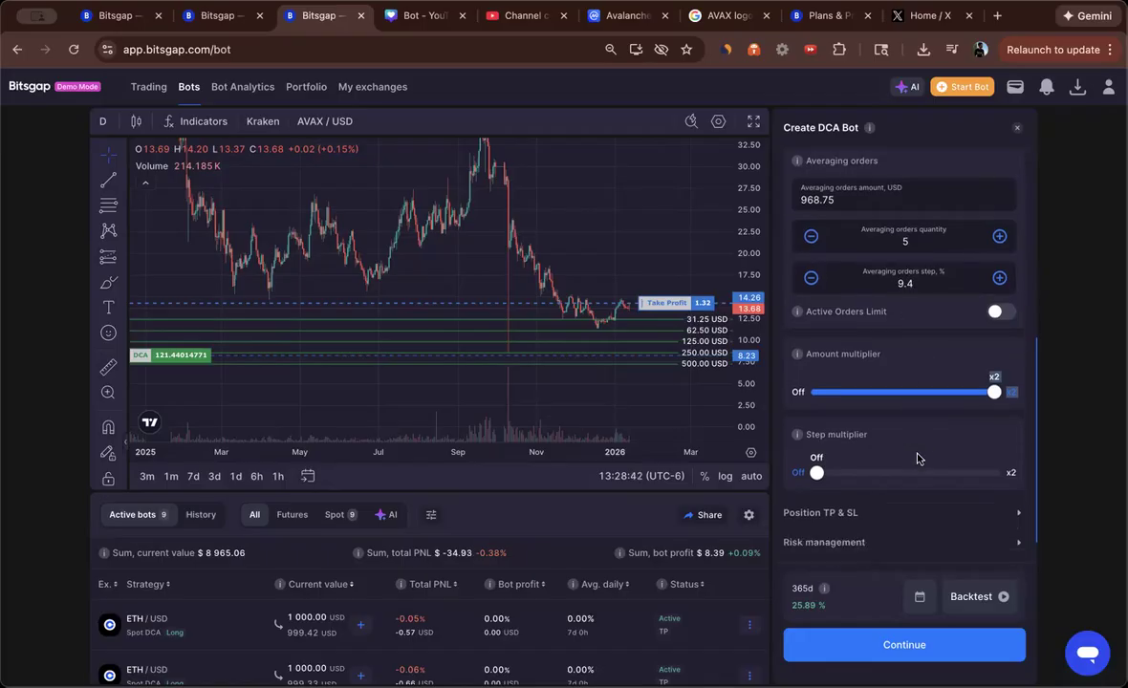
click(872, 466)
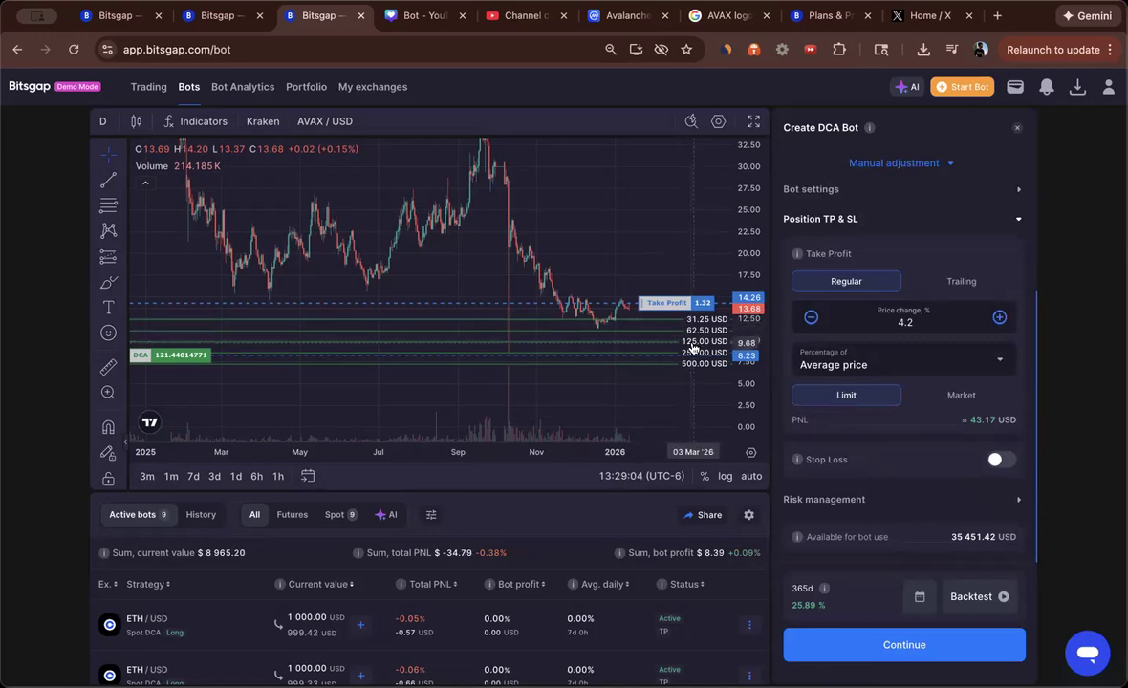
click(902, 511)
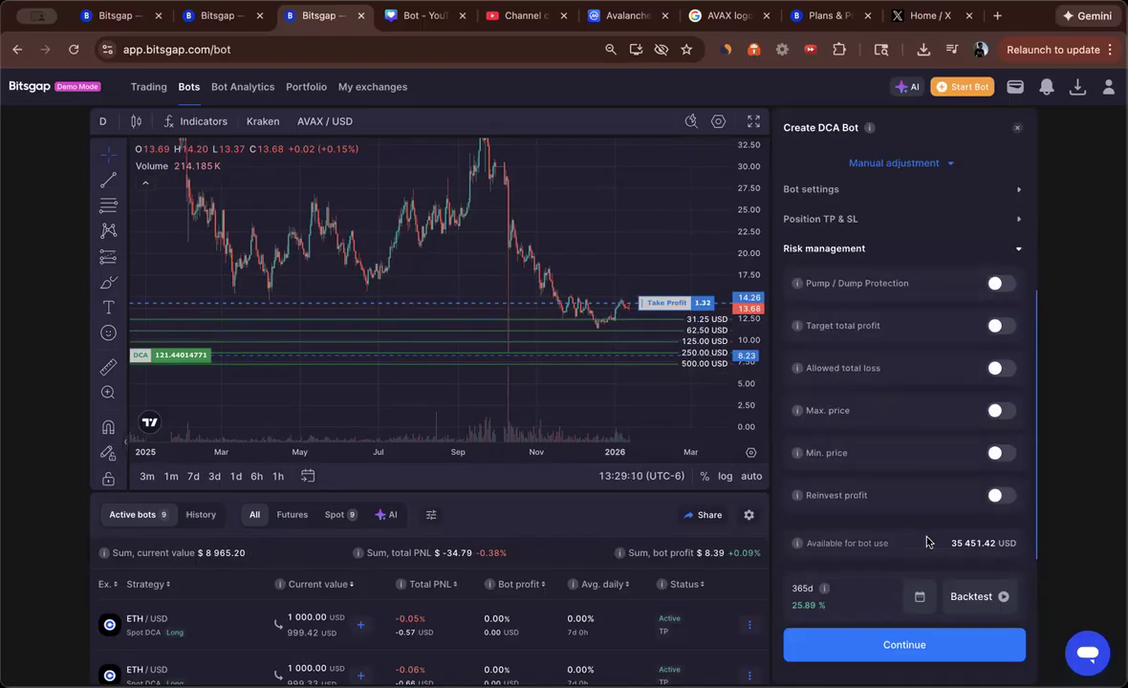
- Open the Kraken AVAX/USD backtest and examine its trades on the chart across the full year from January 2025 to January 2026
click(982, 599)
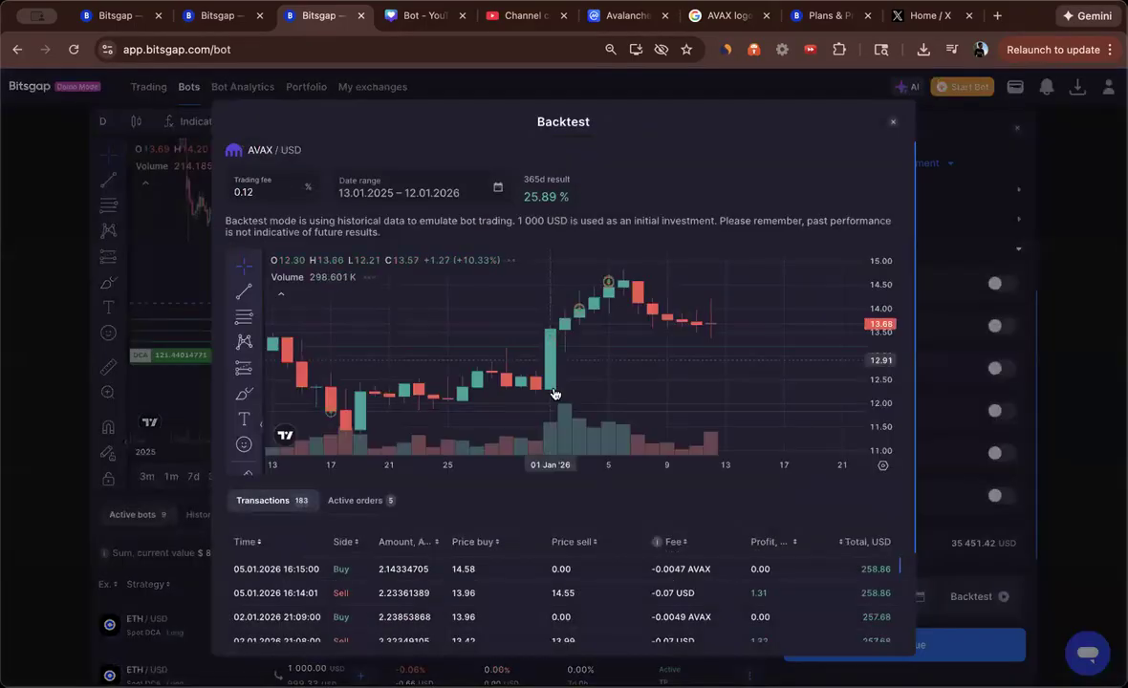
scroll(554, 483, down, 3)
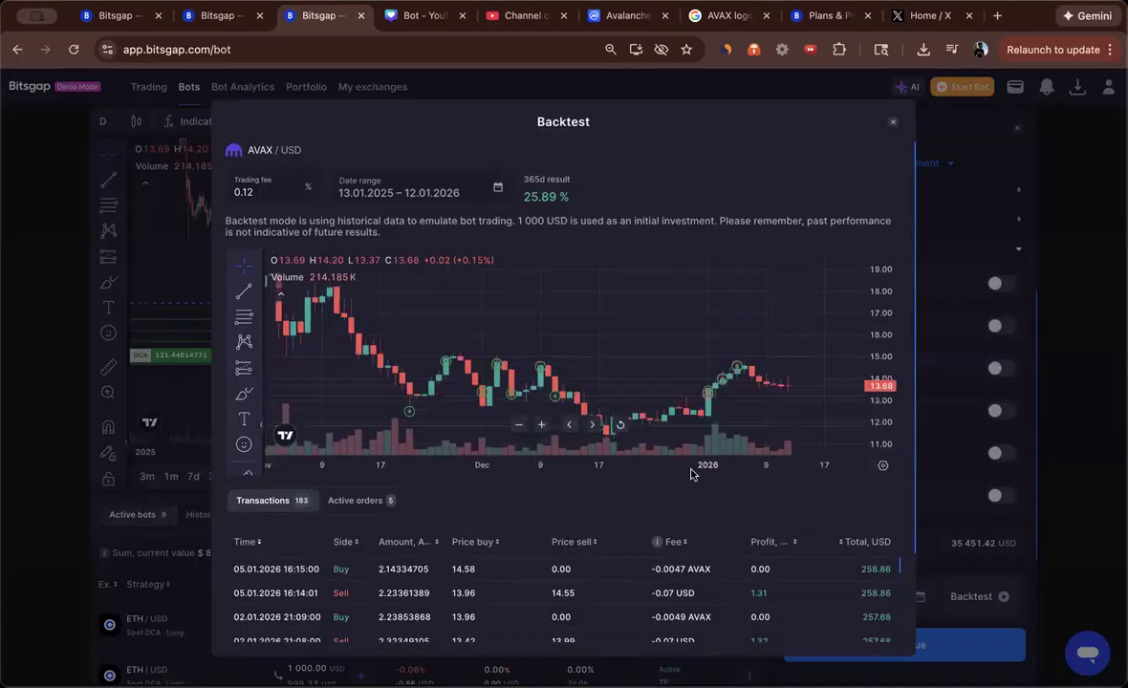
scroll(526, 465, down, 3)
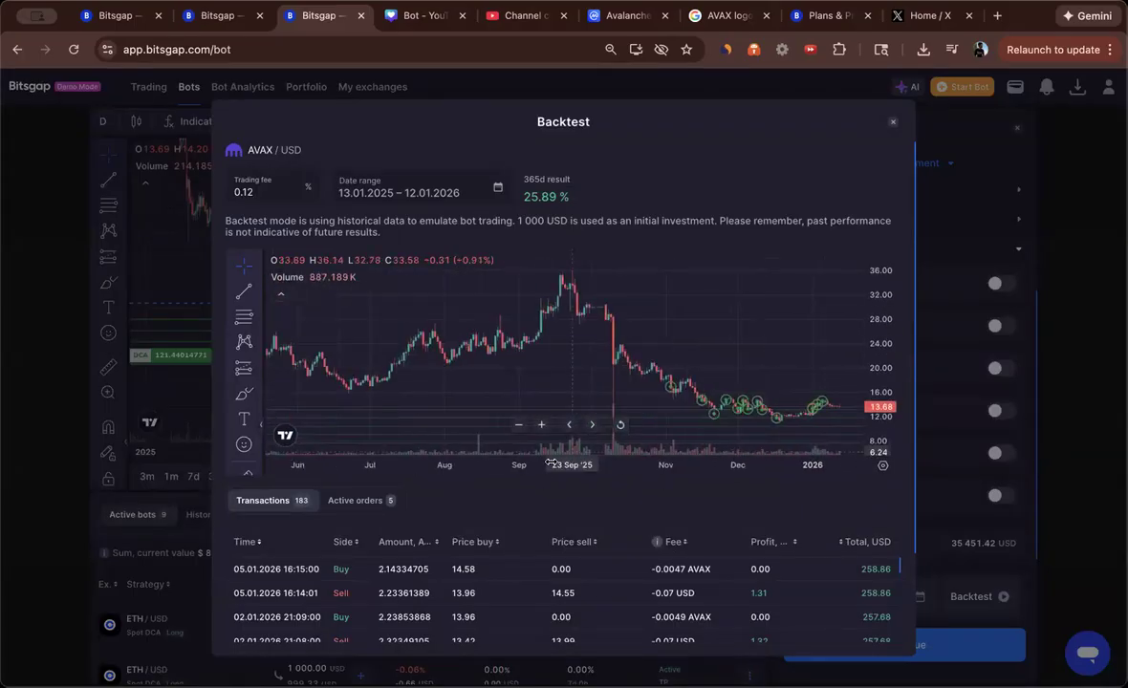
drag(523, 465, 717, 467)
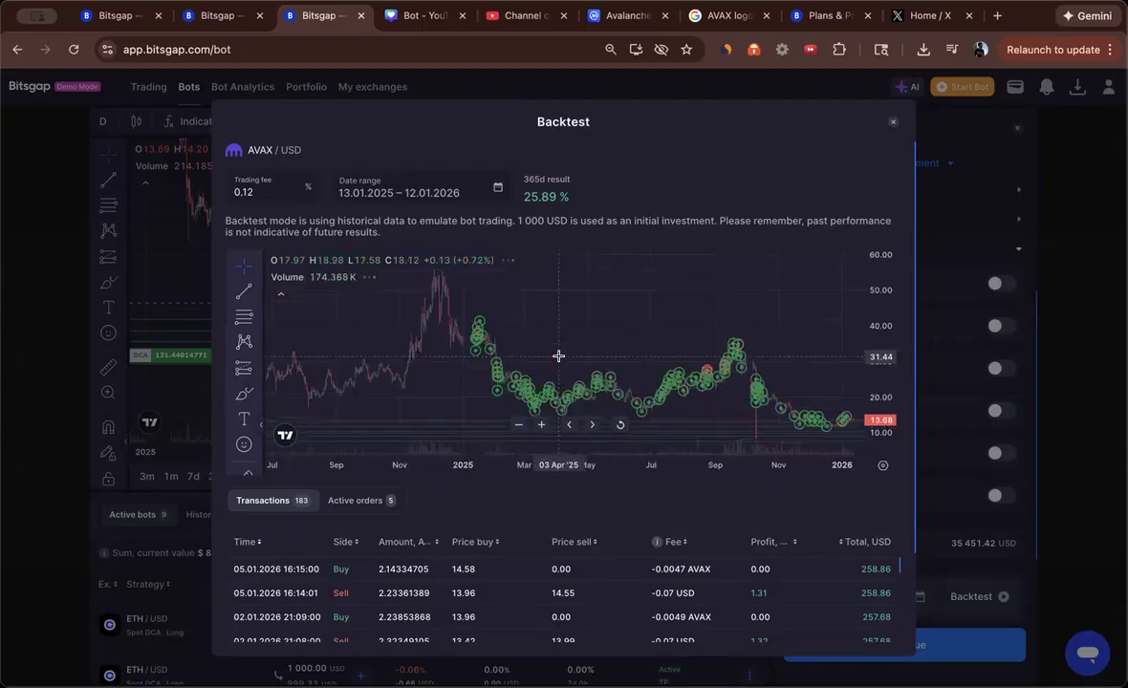
drag(664, 465, 578, 464)
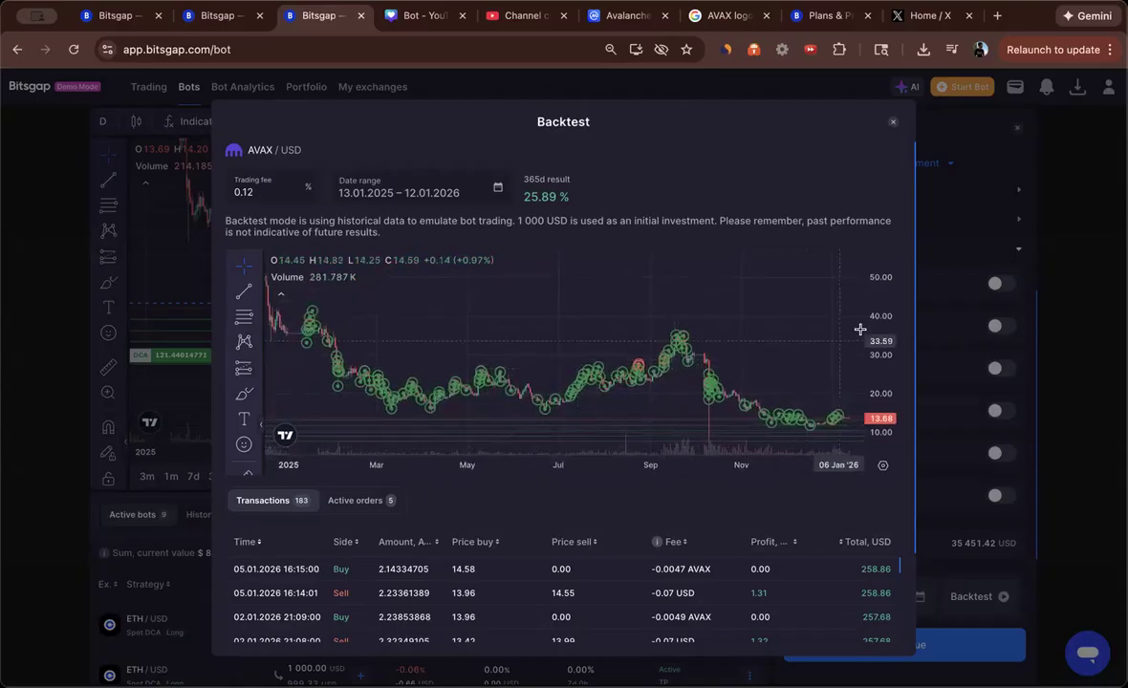
drag(886, 338, 886, 306)
mouse_move(820, 323)
mouse_down()
mouse_move(819, 296)
mouse_move(814, 304)
mouse_up()
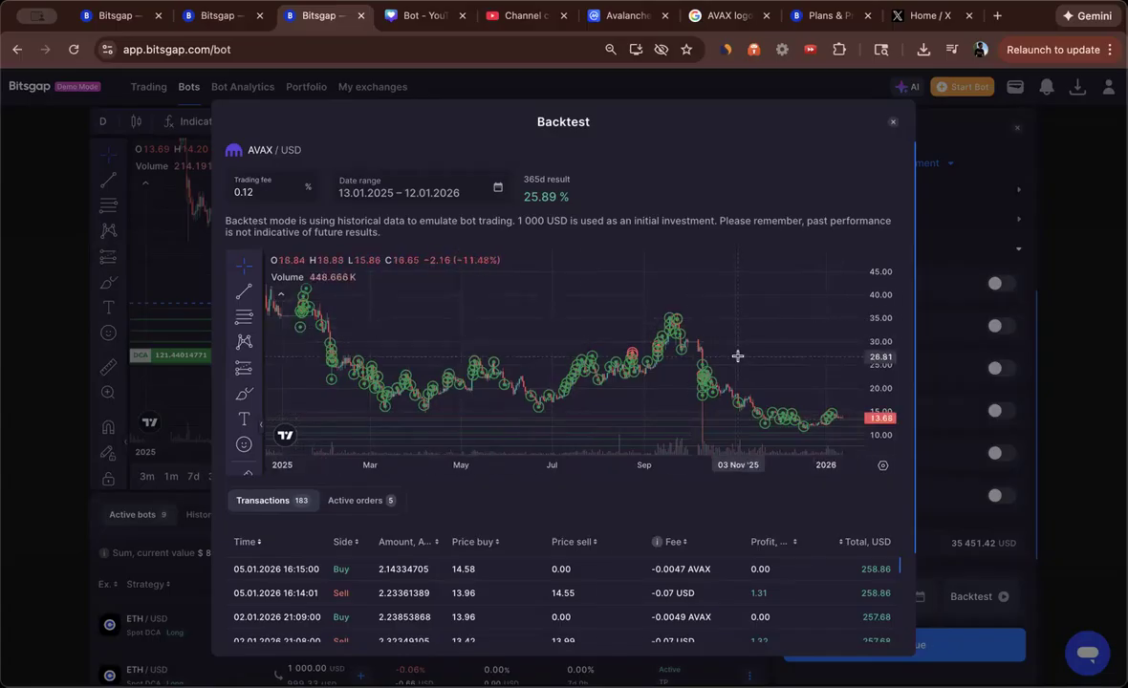
drag(789, 344, 790, 350)
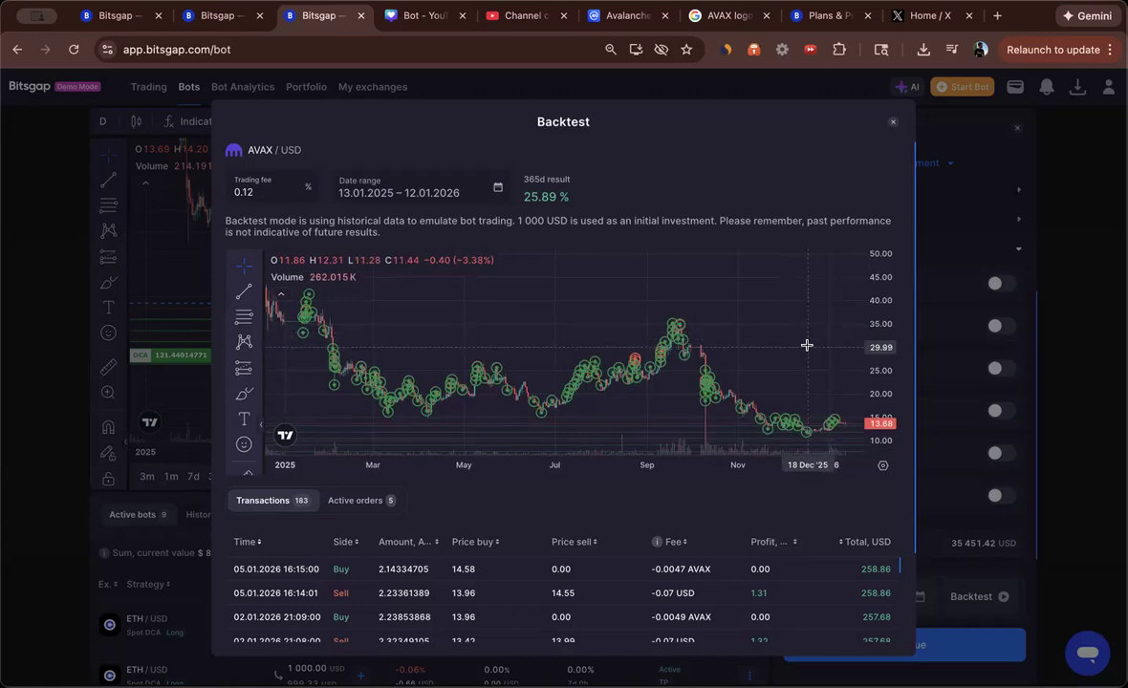
drag(806, 345, 808, 338)
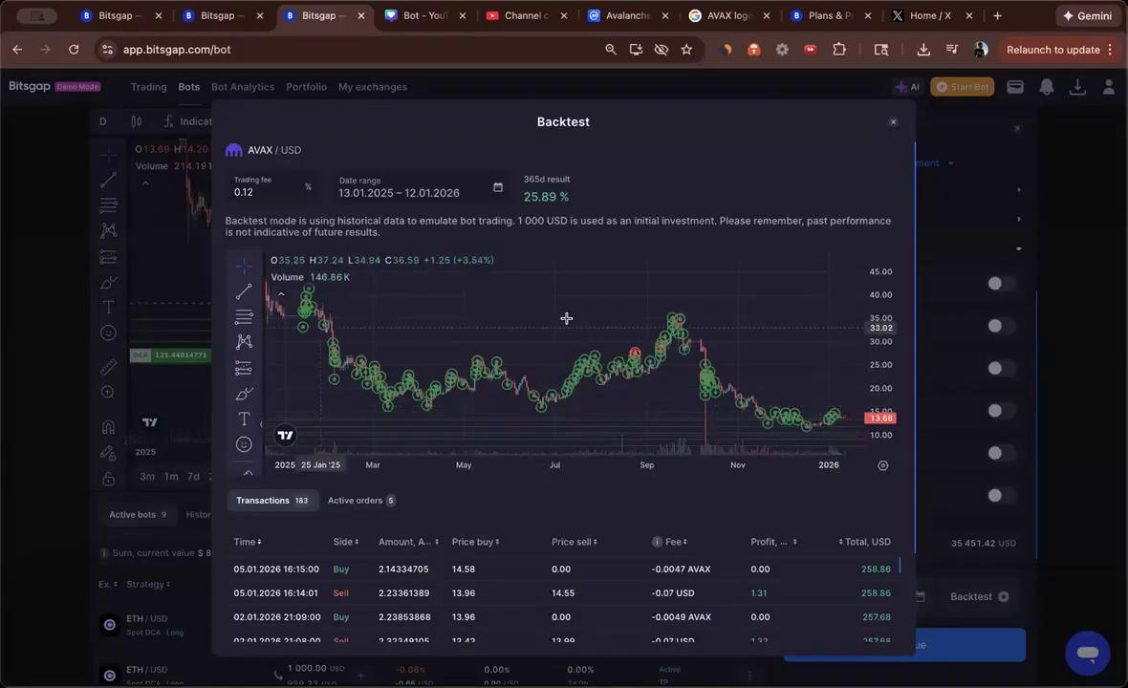
- Switch to the Coinbase AVAX/USD backtest, examine its trades from September 2025 to January 2026, and close the backtest
click(211, 20)
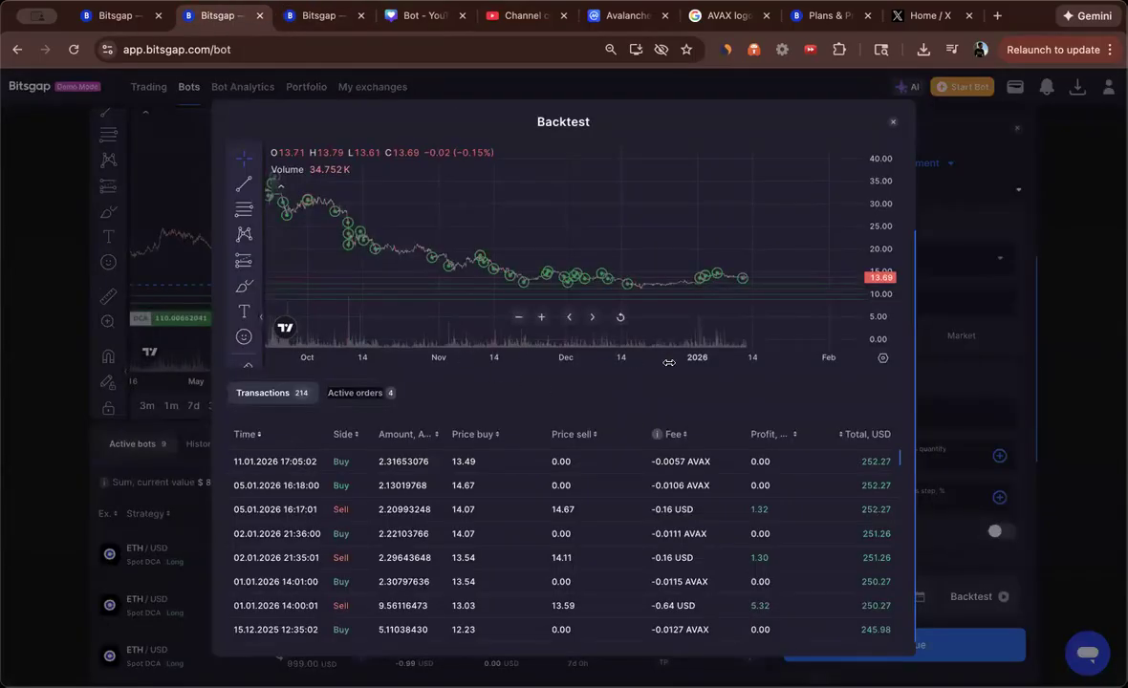
drag(875, 196, 877, 158)
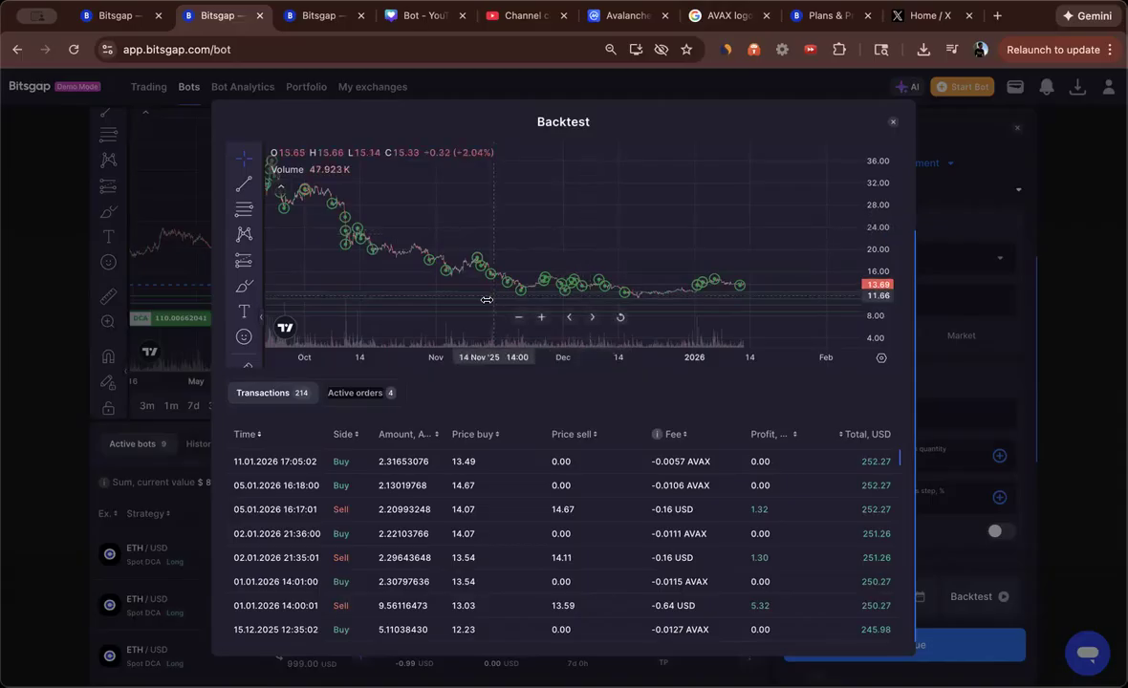
drag(541, 209, 637, 222)
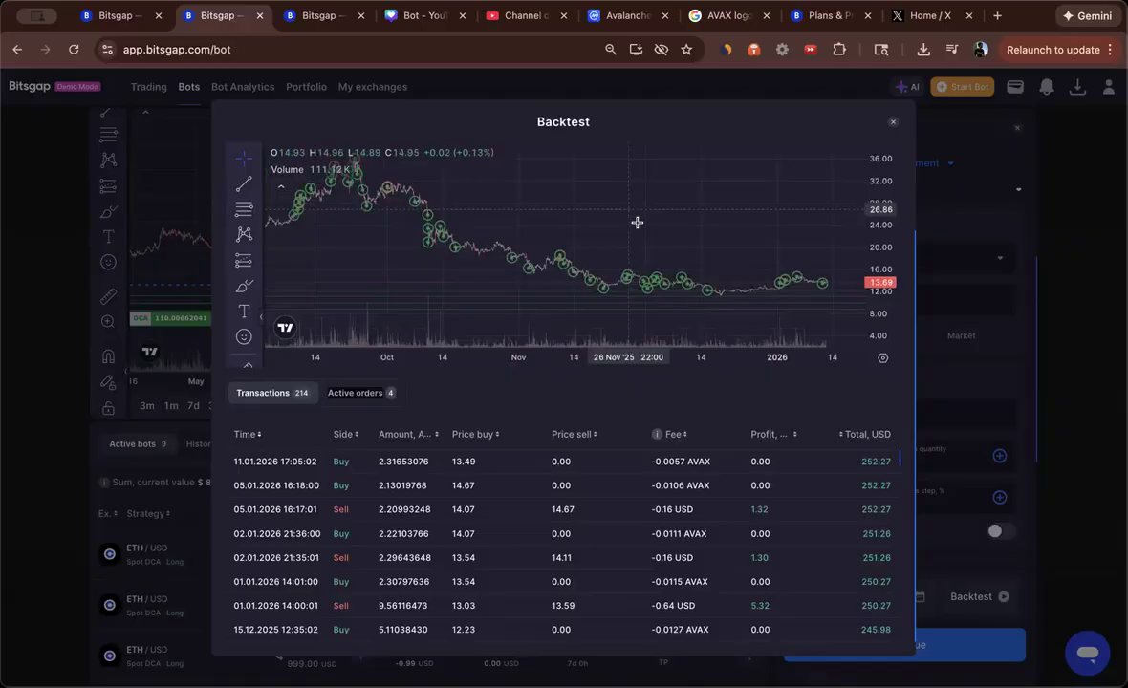
click(893, 122)
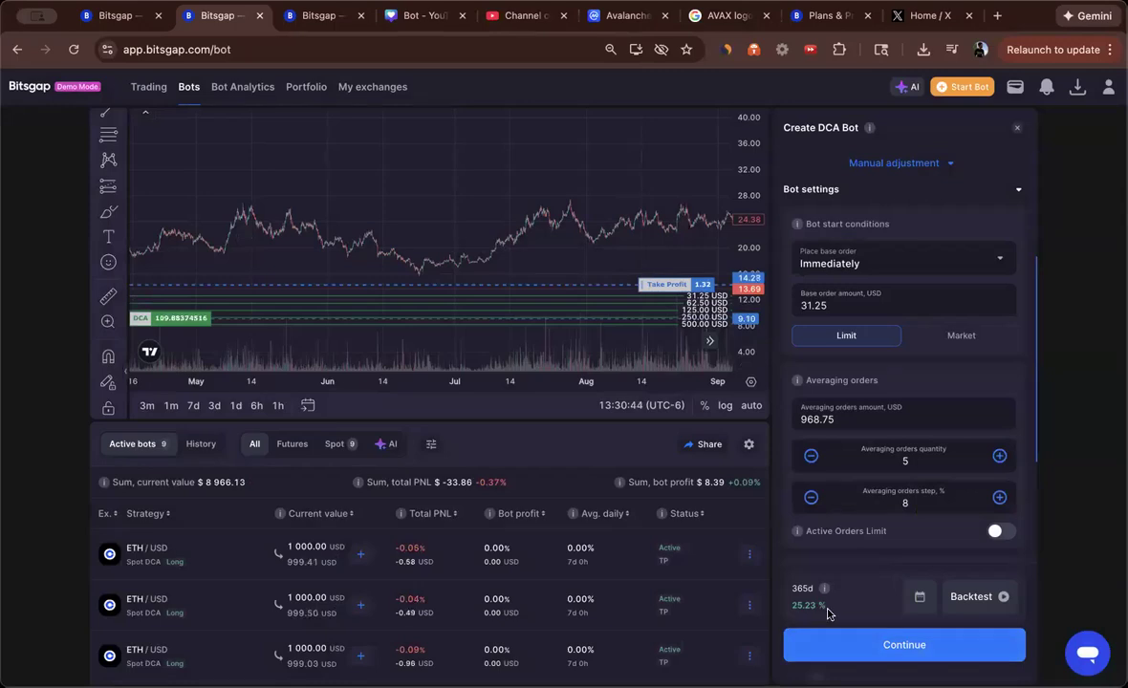
- Review the Coinbase DCA bot's base order, averaging orders quantity and step, amount multiplier and step multiplier settings
scroll(945, 381, down, 3)
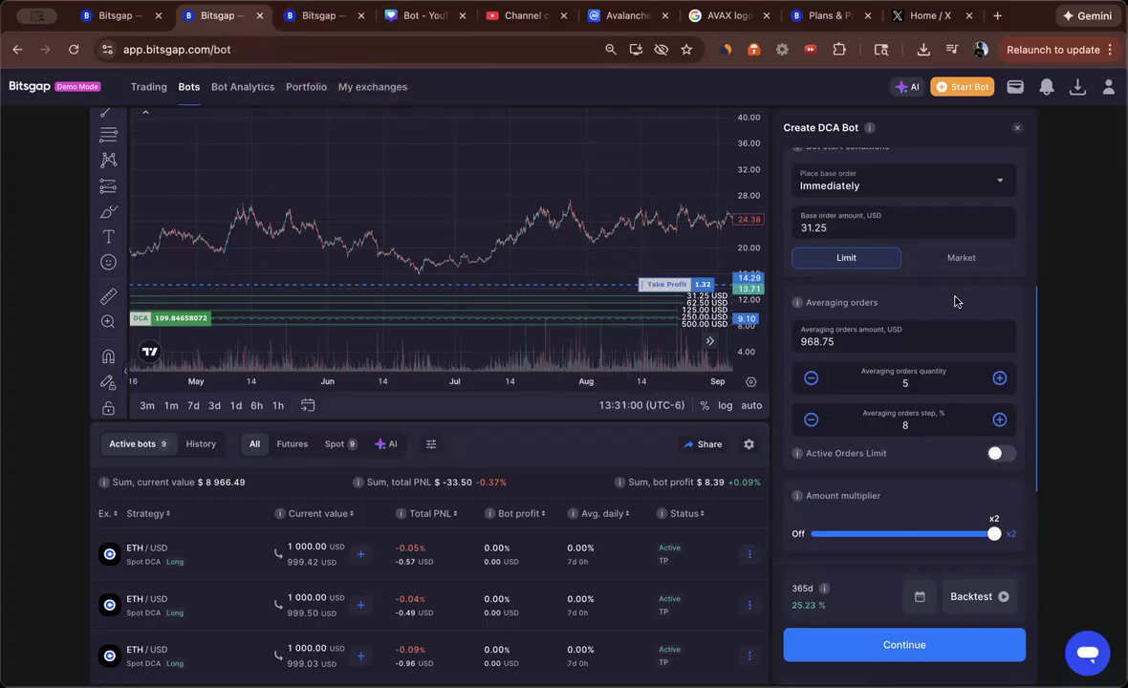
scroll(954, 302, down, 2)
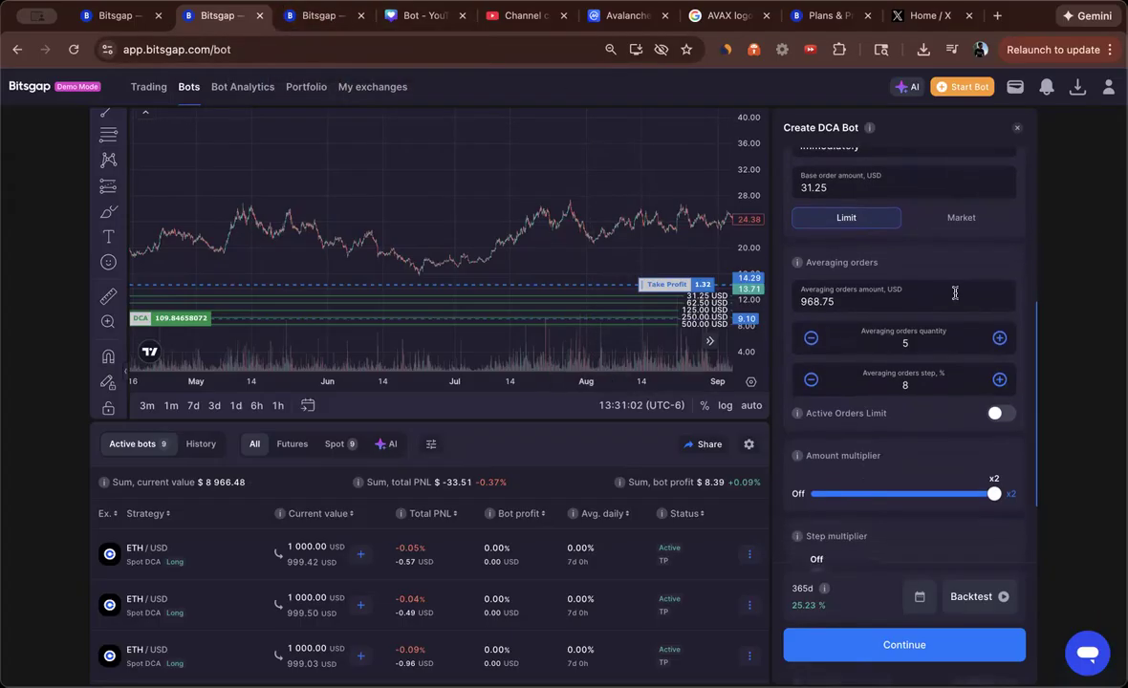
scroll(932, 258, down, 1)
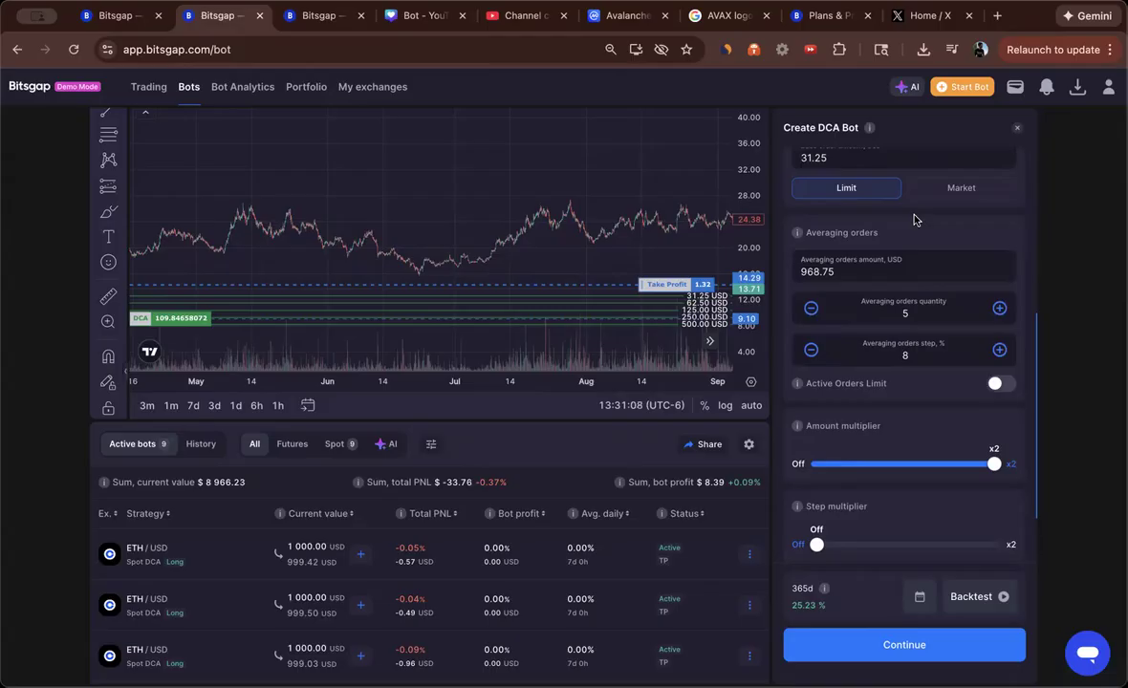
scroll(914, 220, down, 1)
scroll(914, 220, up, 1)
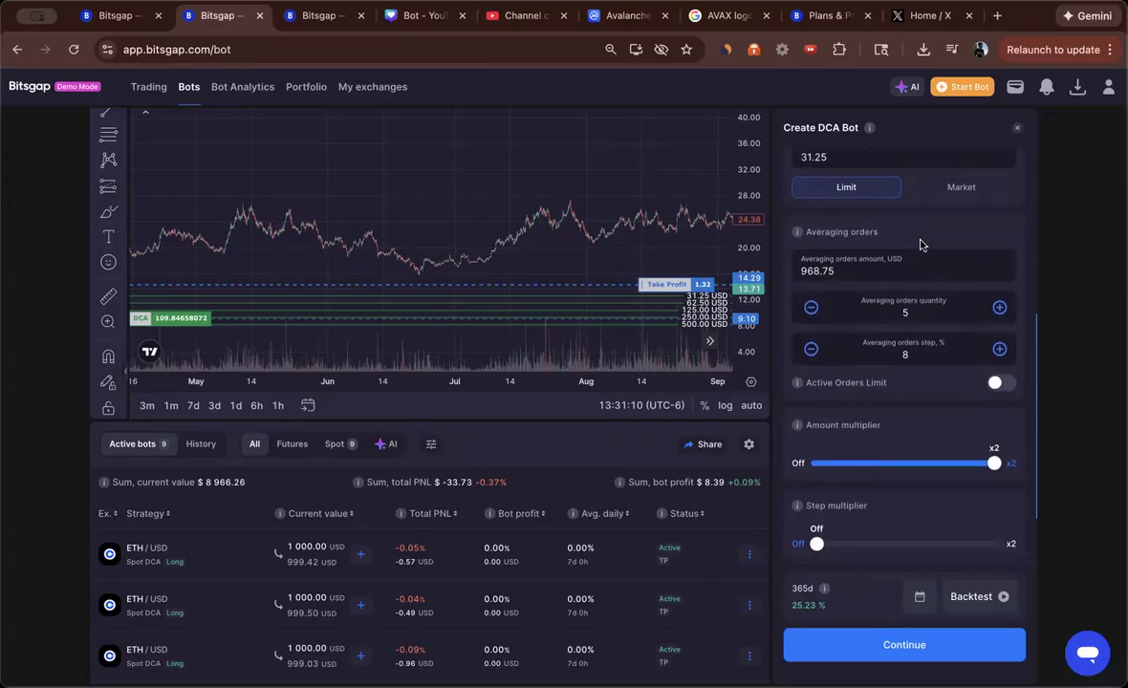
scroll(916, 225, up, 3)
scroll(920, 241, up, 2)
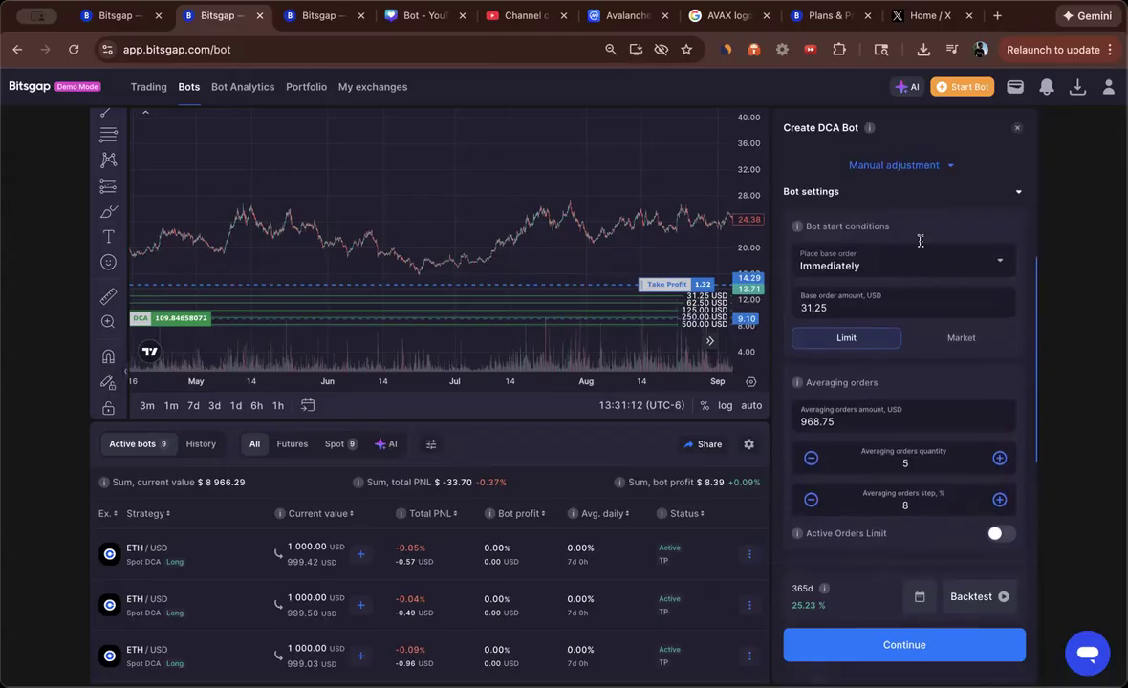
scroll(920, 245, up, 5)
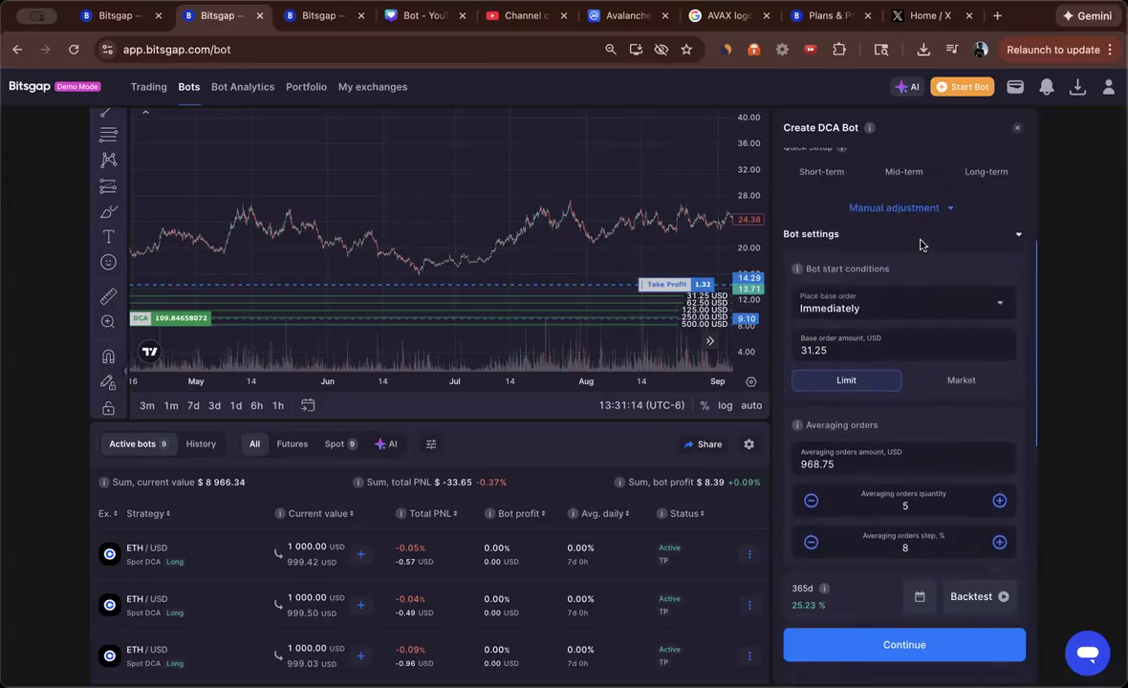
scroll(920, 246, down, 2)
scroll(919, 246, down, 4)
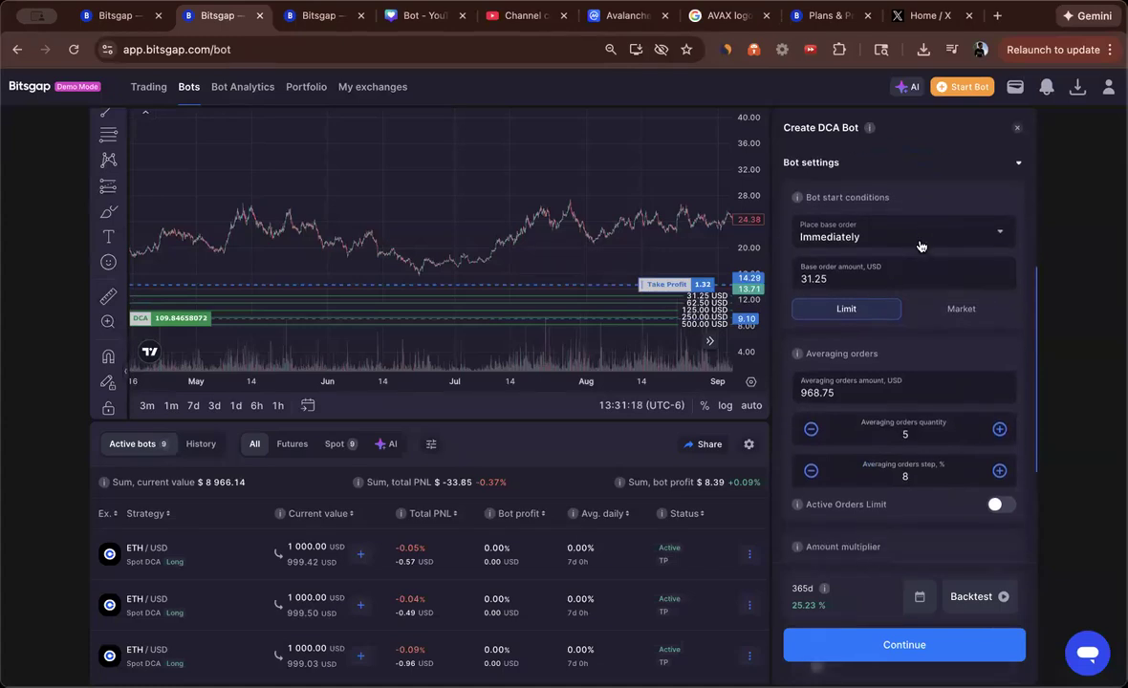
scroll(921, 247, down, 2)
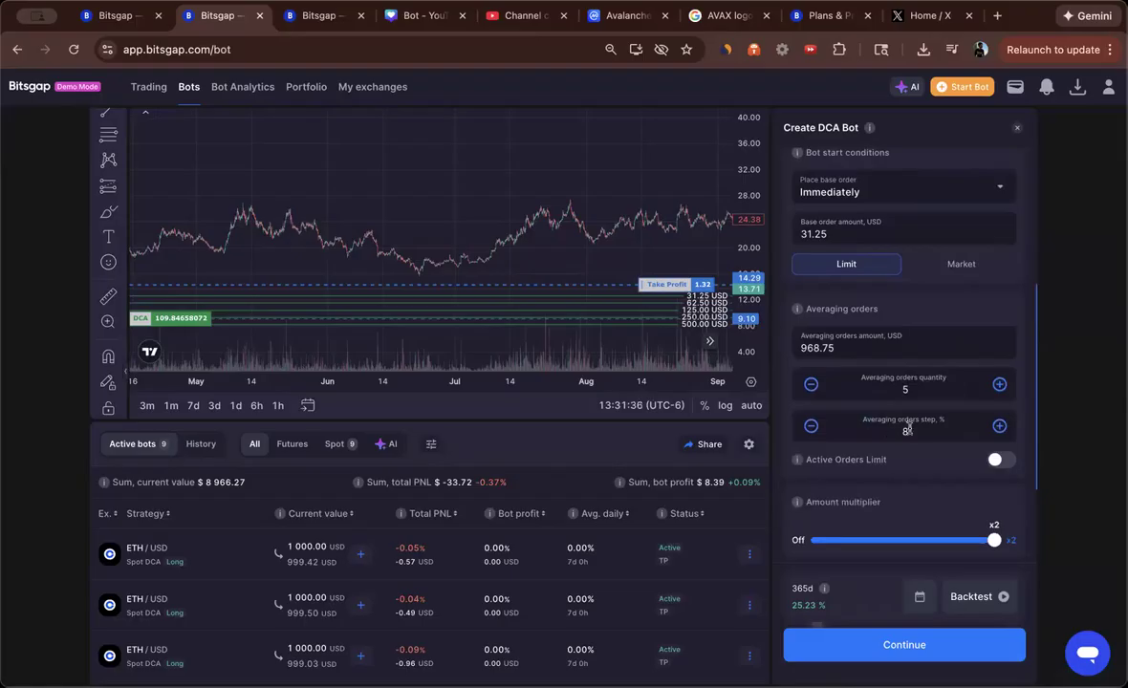
scroll(936, 459, down, 2)
scroll(938, 463, down, 3)
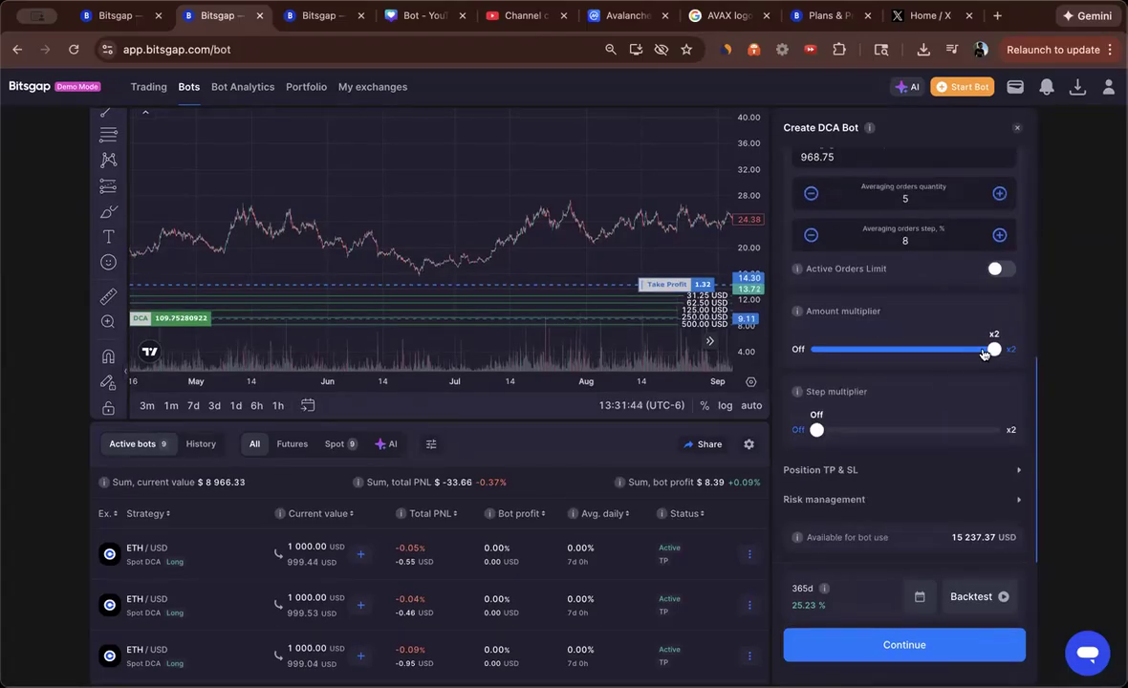
- Review the Coinbase bot's take profit and stop loss settings, its risk management options, and the exchange, pair and investment setup
click(886, 473)
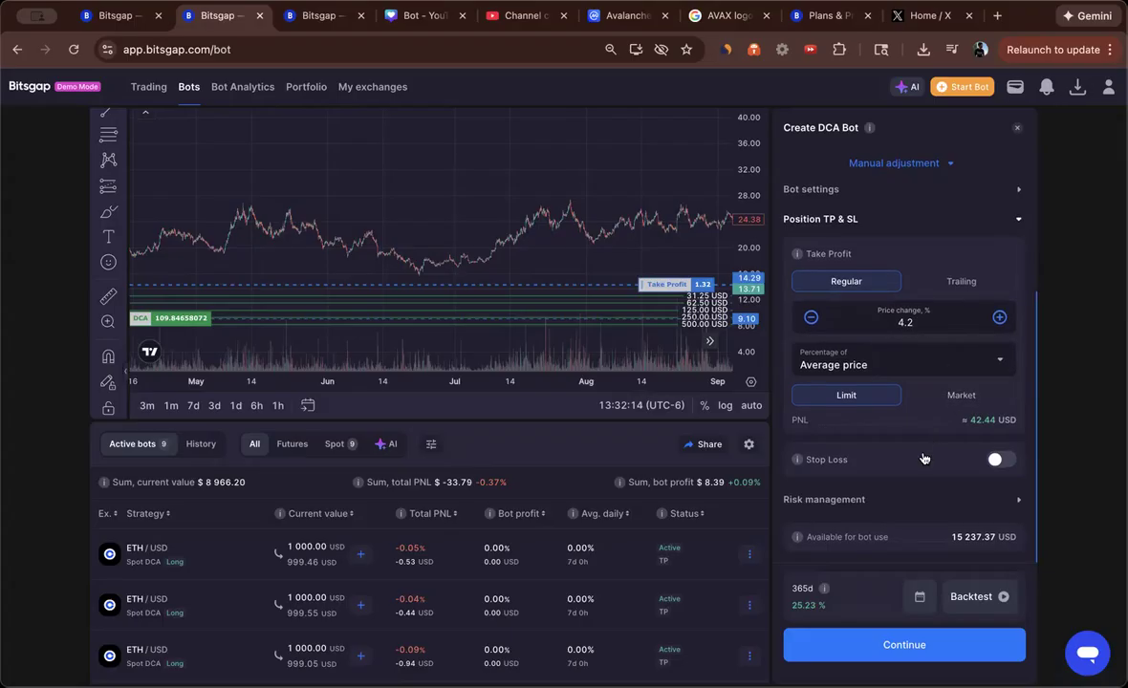
click(917, 499)
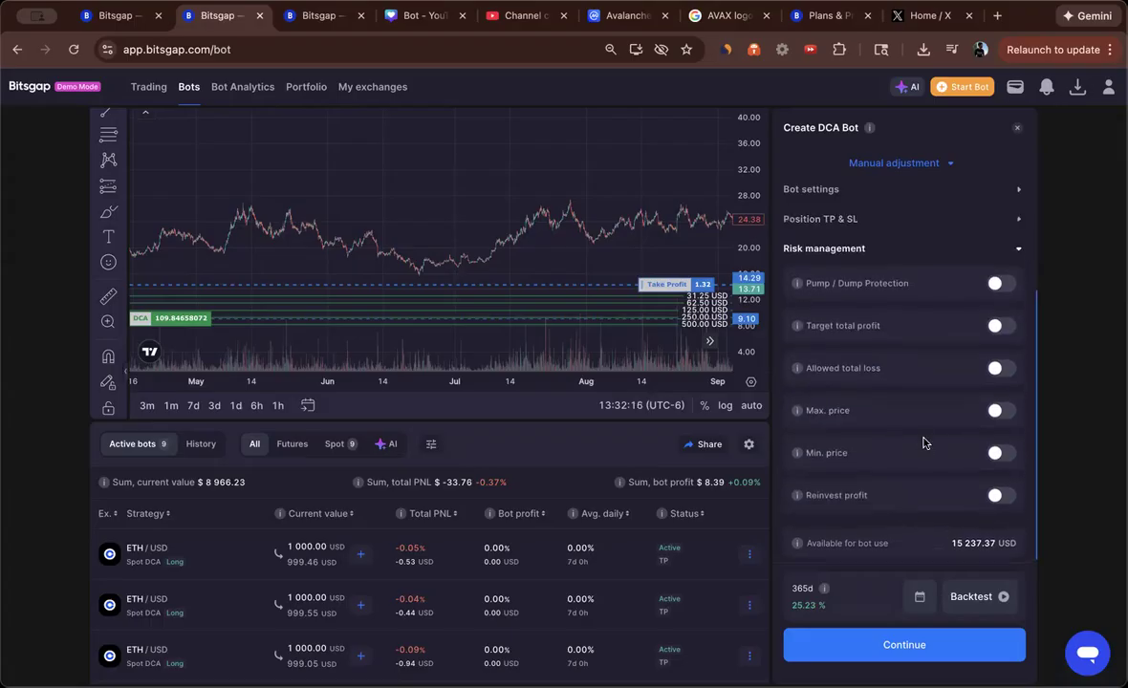
scroll(924, 444, down, 1)
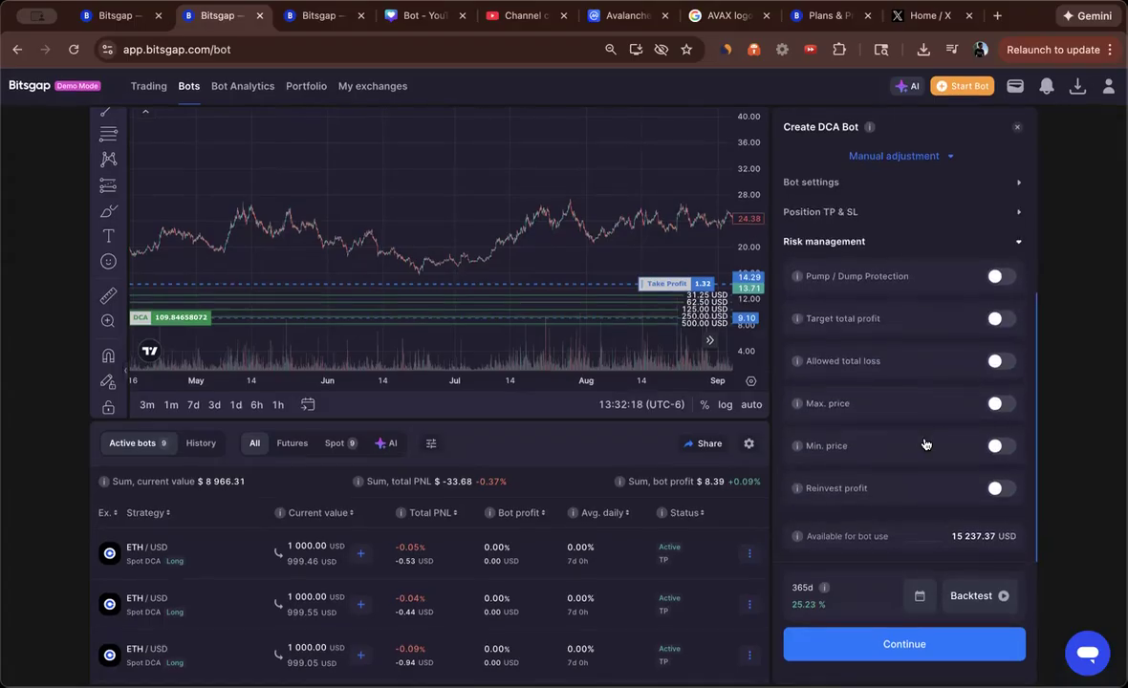
scroll(924, 443, up, 3)
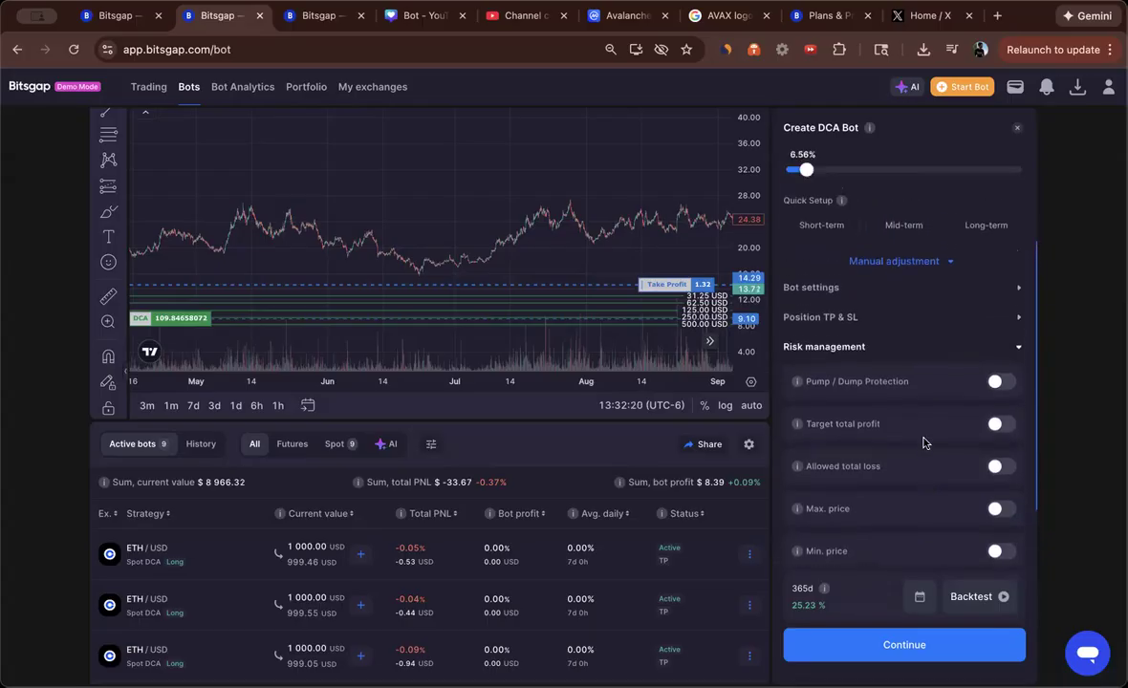
scroll(924, 441, down, 3)
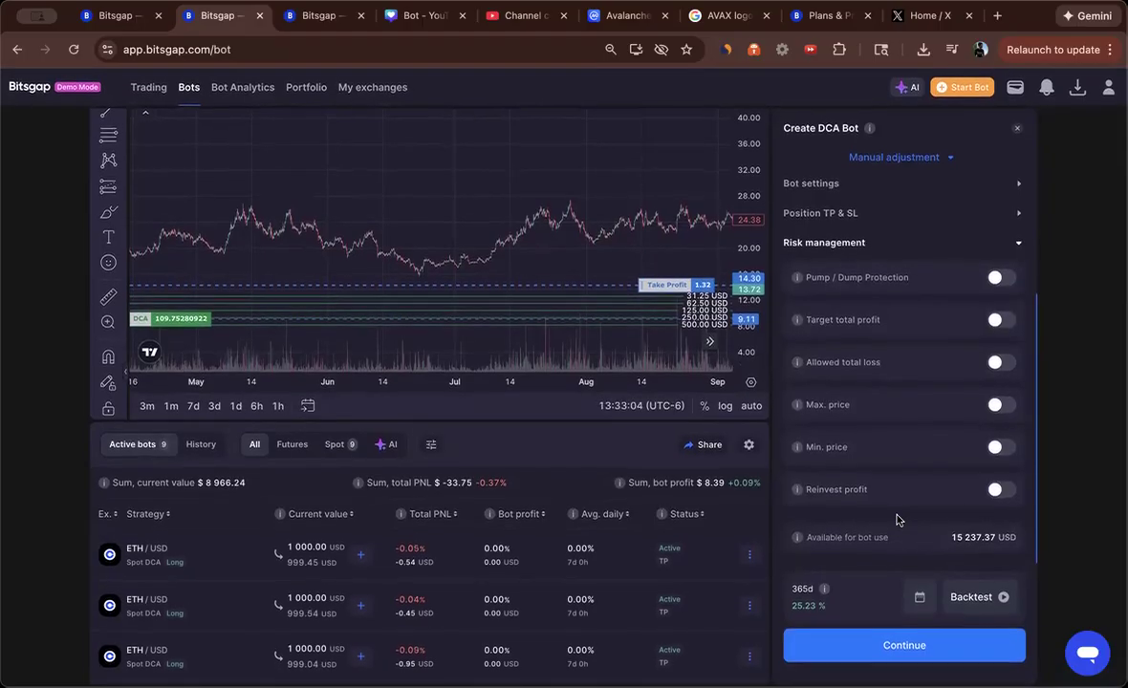
scroll(896, 520, up, 2)
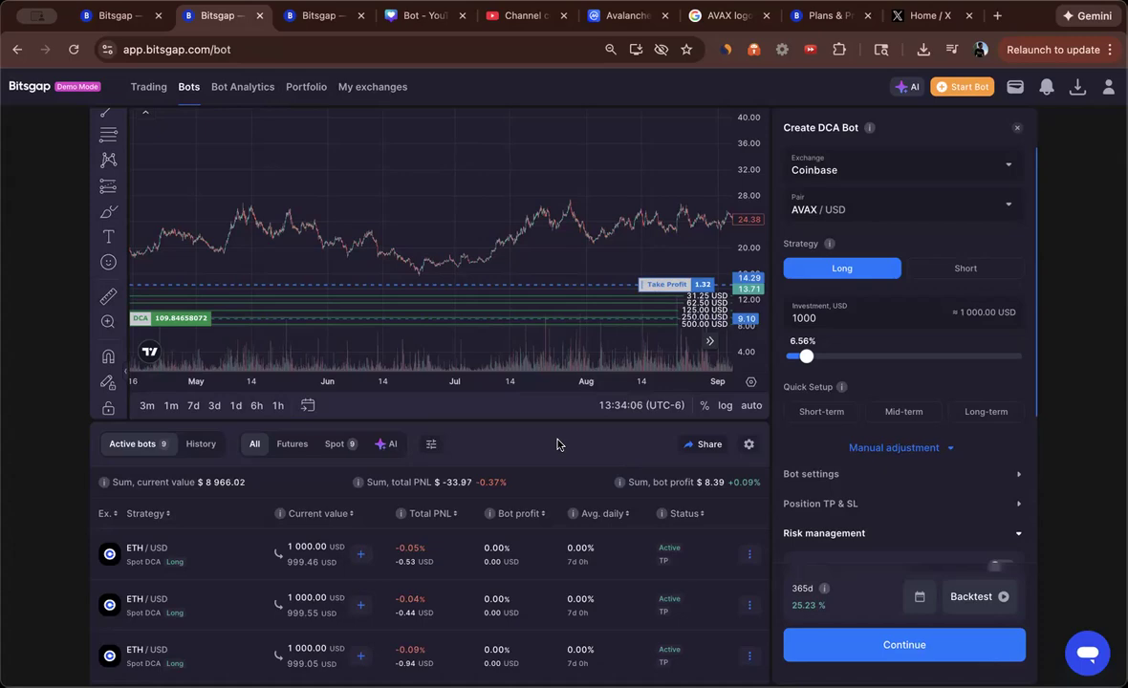
- Switch to YouTube Studio and look through the channel's published trading bot videos back to November 2025
click(521, 15)
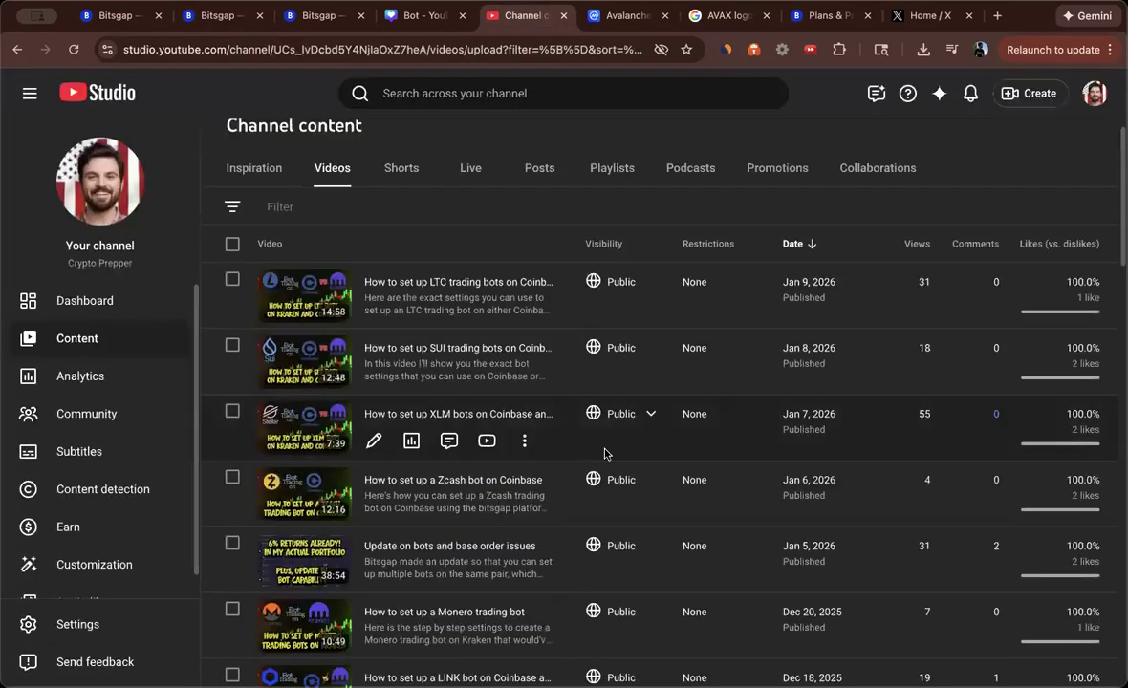
scroll(604, 448, down, 5)
scroll(604, 453, down, 6)
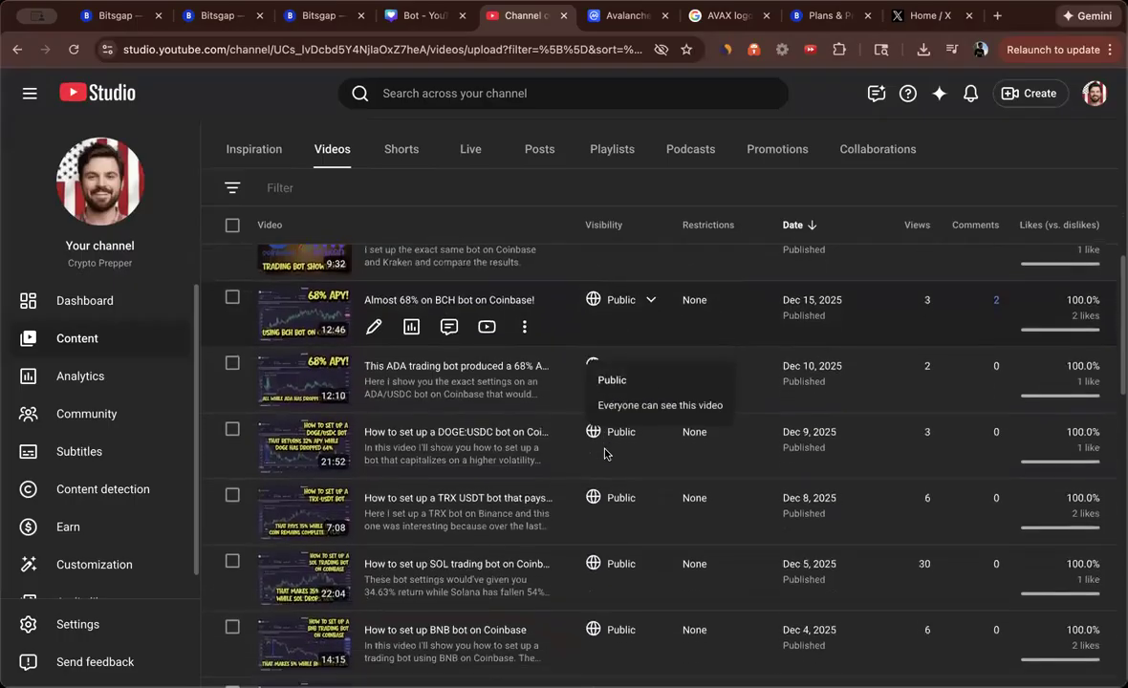
scroll(482, 494, down, 5)
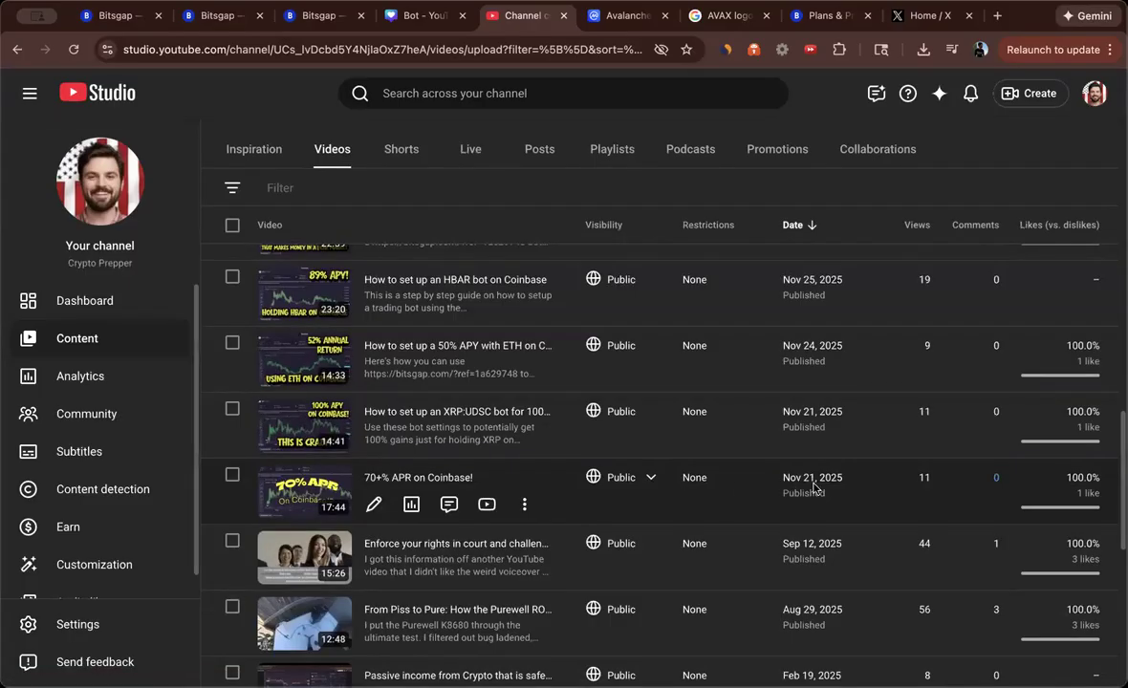
scroll(805, 489, up, 1)
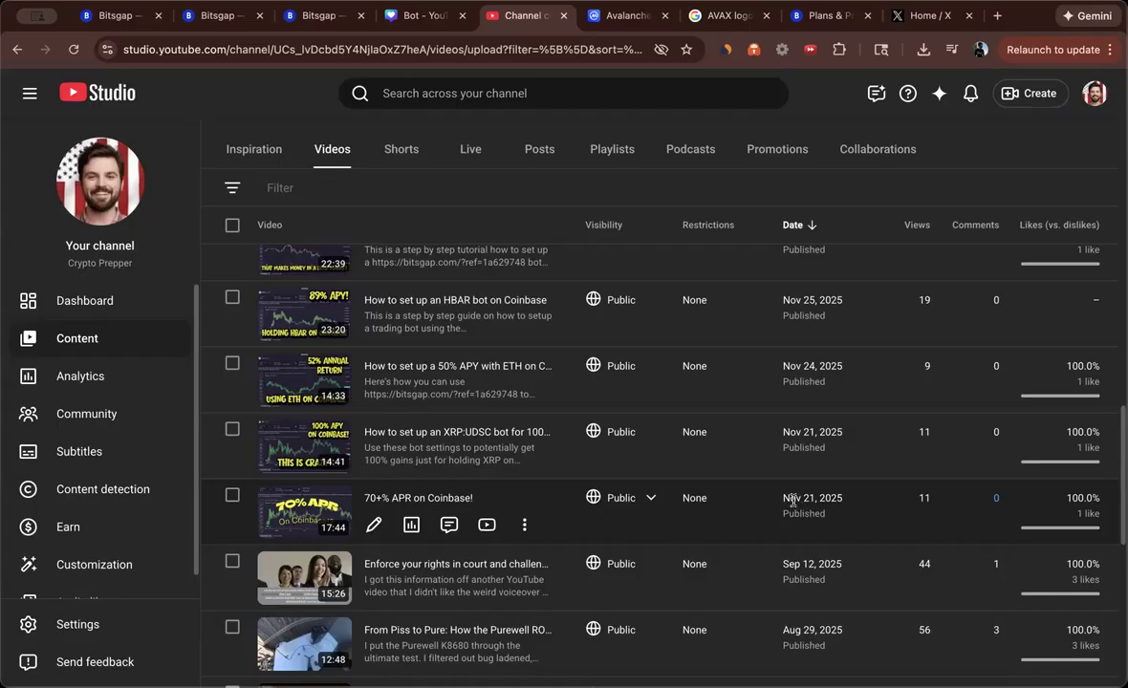
scroll(859, 521, up, 3)
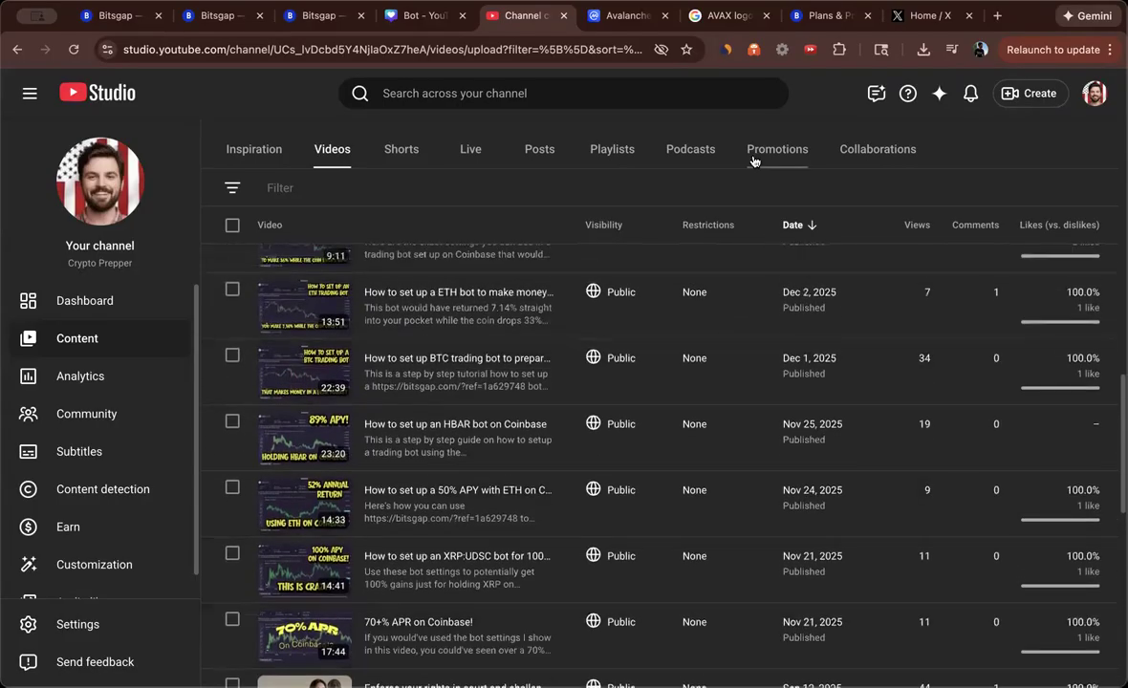